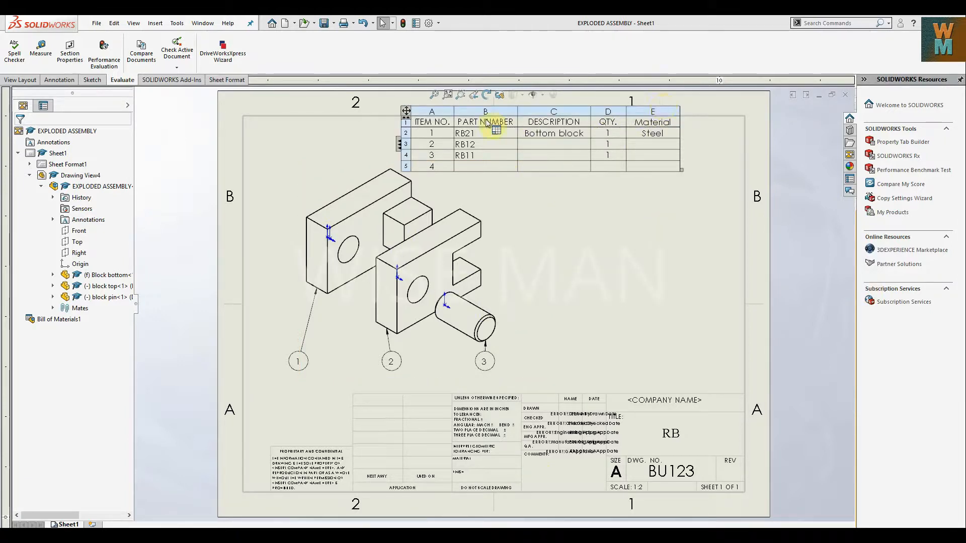
Move the bill of materials table into the upper-right corner of the drawing border.
{"action": "left_click_drag", "start_coordinate": [401, 120], "coordinate": [468, 119]}
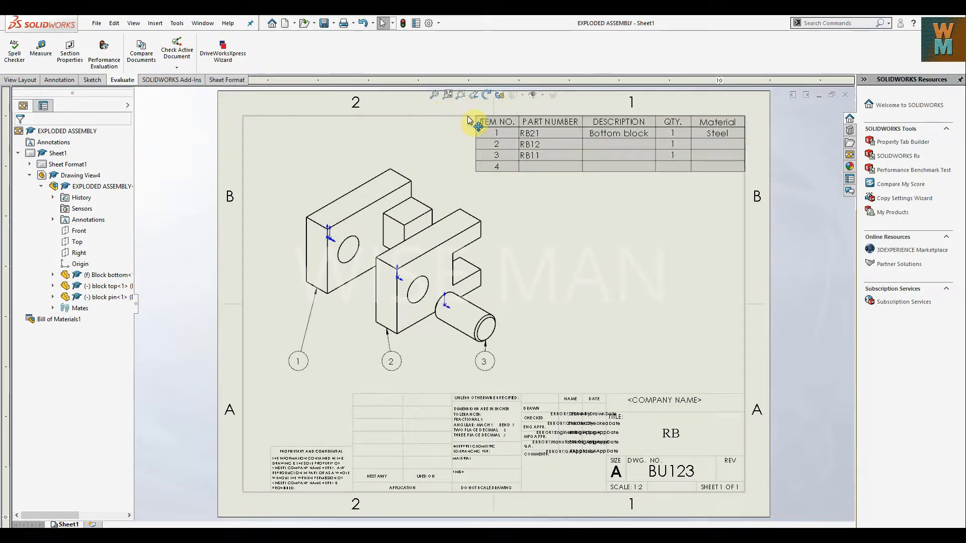
{"action": "left_click", "coordinate": [533, 126]}
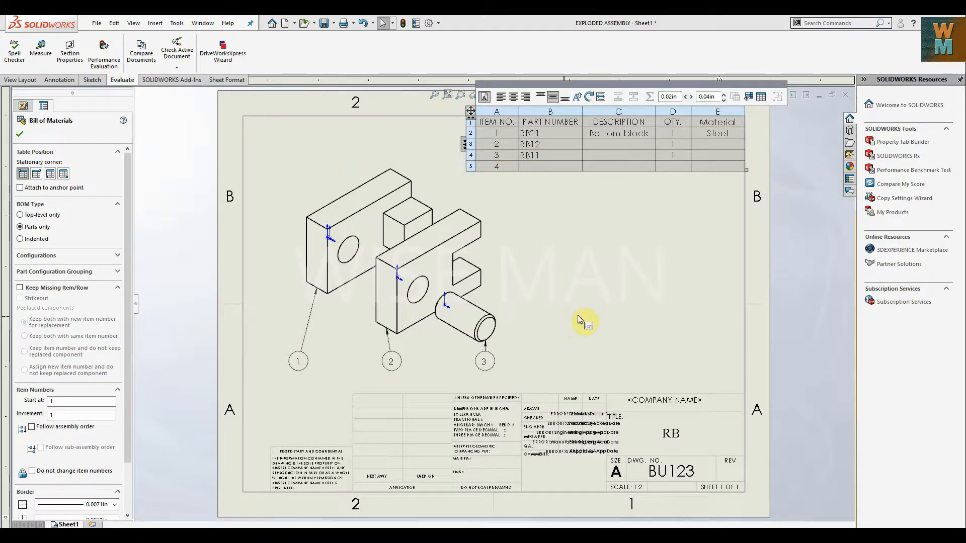
{"action": "left_click", "coordinate": [586, 241]}
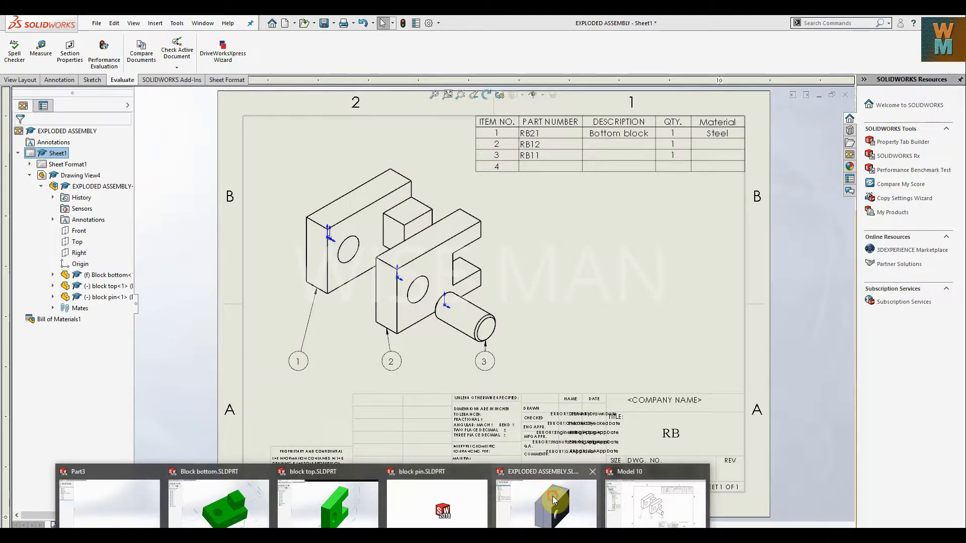
Switch to the EXPLODED ASSEMBLY model and begin an exploded view by moving the block pin out of its hole along the X axis.
{"action": "left_click", "coordinate": [552, 495]}
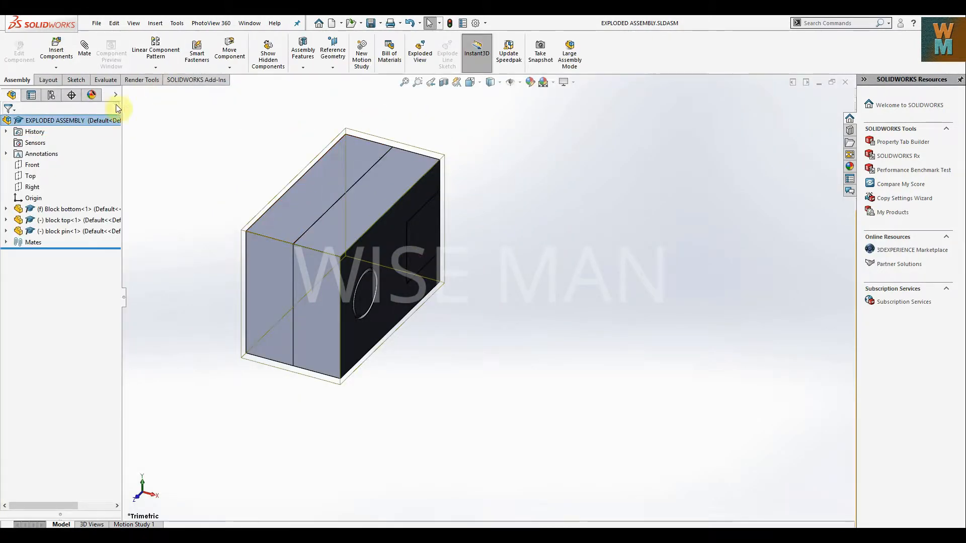
{"action": "middle_click", "coordinate": [567, 244]}
{"action": "middle_click", "coordinate": [566, 245]}
{"action": "left_click", "coordinate": [730, 214]}
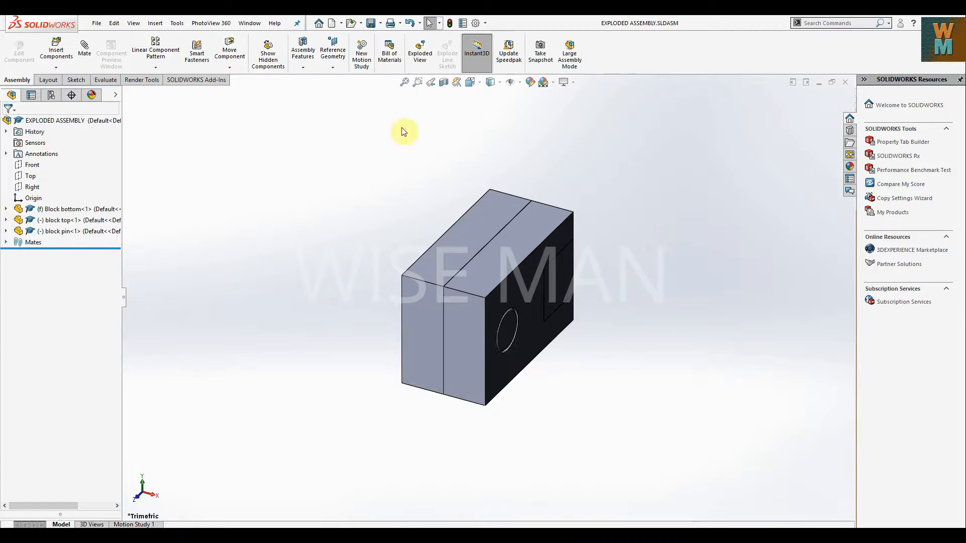
{"action": "left_click", "coordinate": [420, 53]}
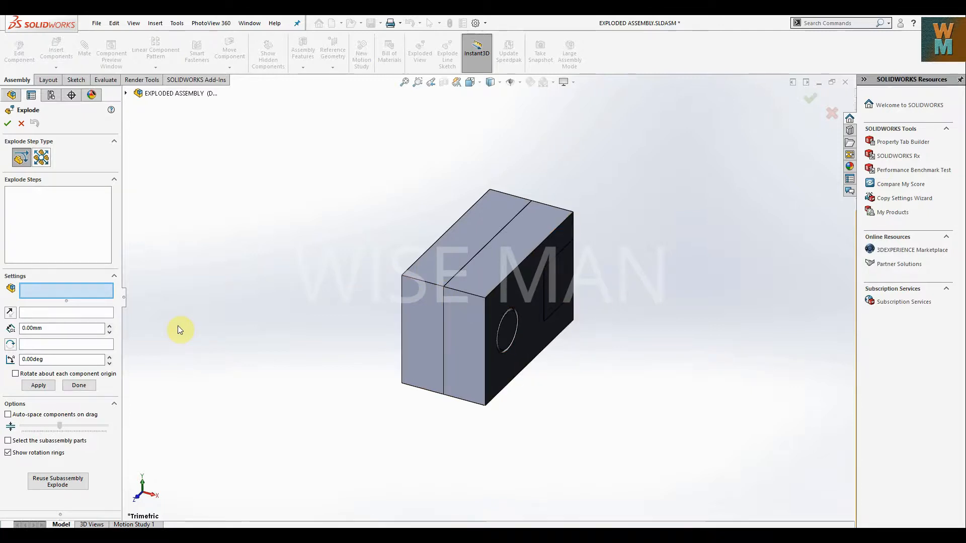
{"action": "left_click", "coordinate": [510, 325]}
{"action": "scroll", "coordinate": [512, 322], "scroll_direction": "up", "scroll_amount": 2}
{"action": "left_click_drag", "start_coordinate": [514, 316], "coordinate": [654, 347]}
Add an explode step that shifts the bottom and top blocks together slightly along the X axis.
{"action": "left_click", "coordinate": [529, 288]}
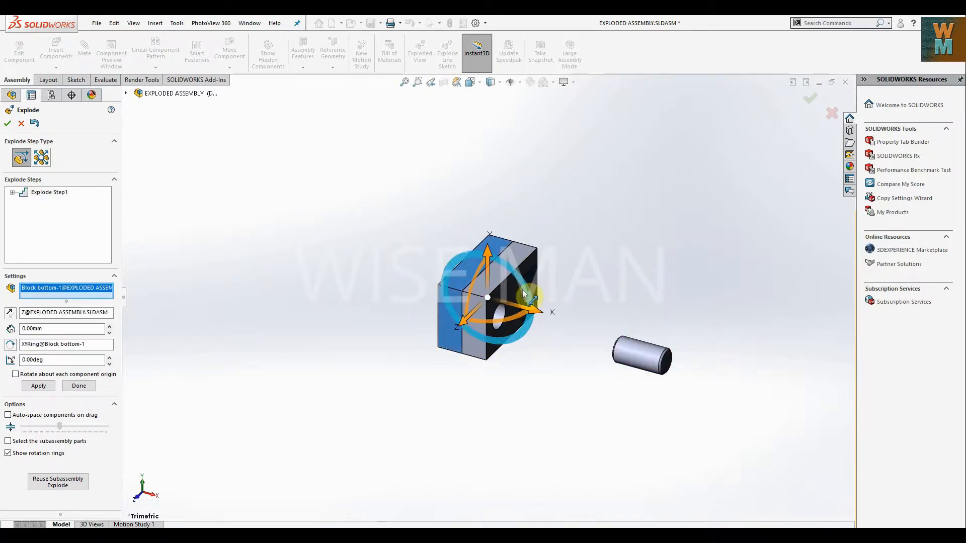
{"action": "left_click", "coordinate": [520, 271]}
{"action": "mouse_move", "coordinate": [526, 310]}
{"action": "left_mouse_down"}
{"action": "mouse_move", "coordinate": [563, 320]}
{"action": "mouse_move", "coordinate": [538, 317]}
{"action": "left_mouse_up"}
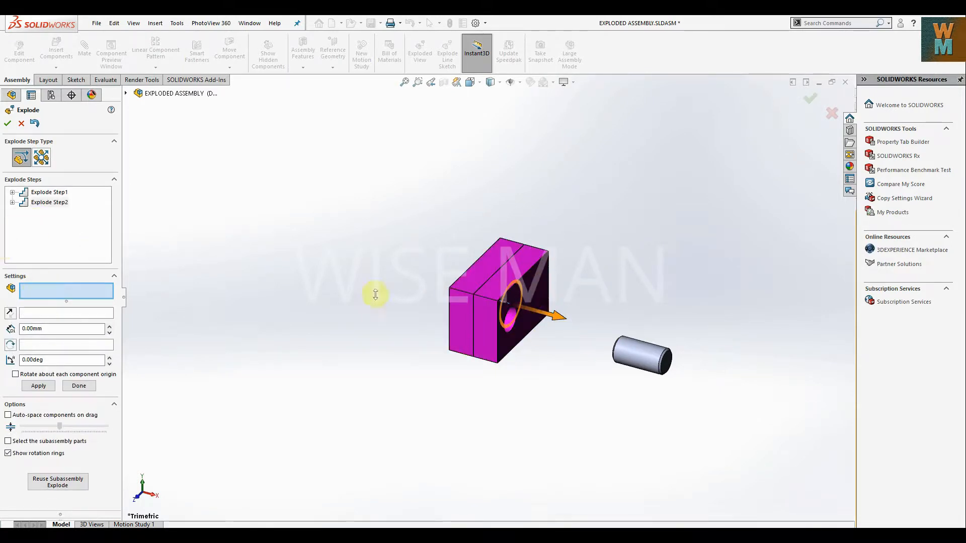
Add an explode step that separates the top block from the bottom block along the X axis, toward the pin.
{"action": "left_click", "coordinate": [535, 305]}
{"action": "left_click_drag", "start_coordinate": [541, 309], "coordinate": [598, 330]}
{"action": "scroll", "coordinate": [732, 250], "scroll_direction": "down", "scroll_amount": 3}
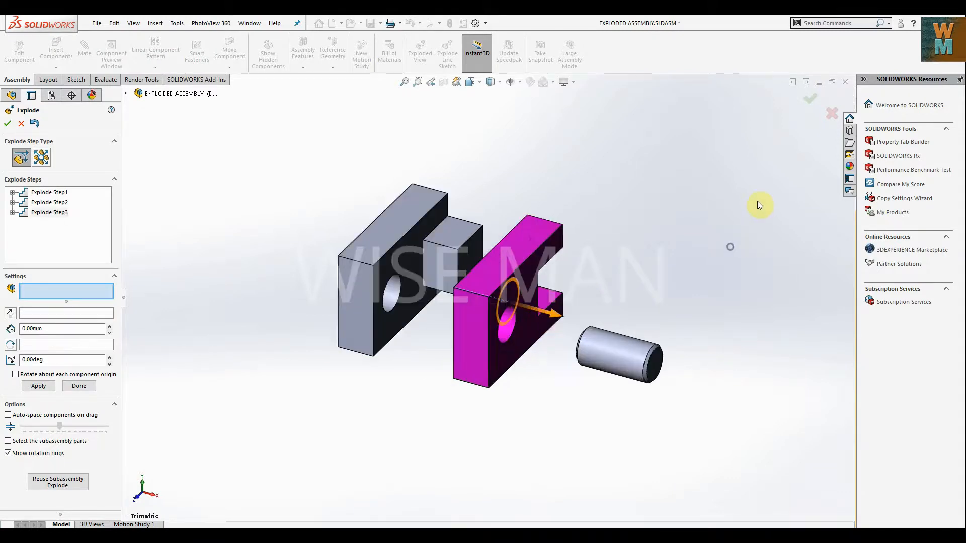
{"action": "left_click", "coordinate": [740, 226]}
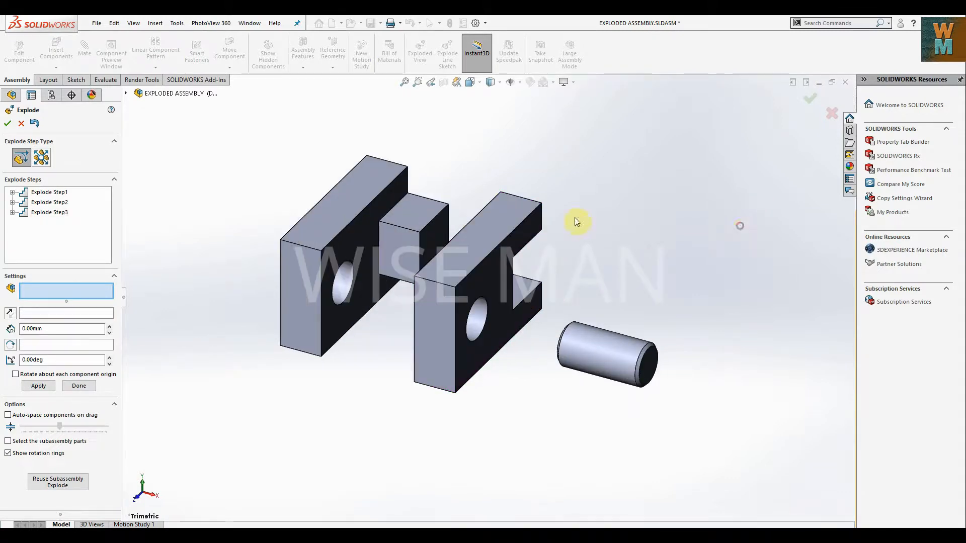
Accept the exploded view and save the assembly.
{"action": "left_click", "coordinate": [8, 124]}
{"action": "mouse_move", "coordinate": [693, 255]}
{"action": "middle_mouse_down"}
{"action": "mouse_move", "coordinate": [622, 280]}
{"action": "mouse_move", "coordinate": [705, 246]}
{"action": "mouse_move", "coordinate": [690, 231]}
{"action": "mouse_move", "coordinate": [698, 240]}
{"action": "middle_mouse_up"}
{"action": "left_click", "coordinate": [370, 23]}
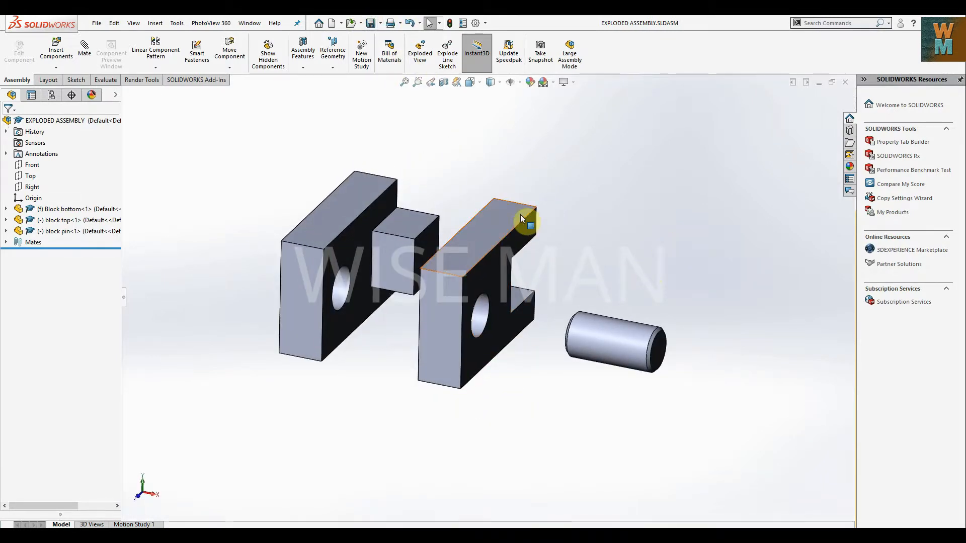
Create a new drawing document from the Tutorial drawing template.
{"action": "left_click", "coordinate": [96, 22]}
{"action": "left_click", "coordinate": [111, 36]}
{"action": "left_click", "coordinate": [277, 204]}
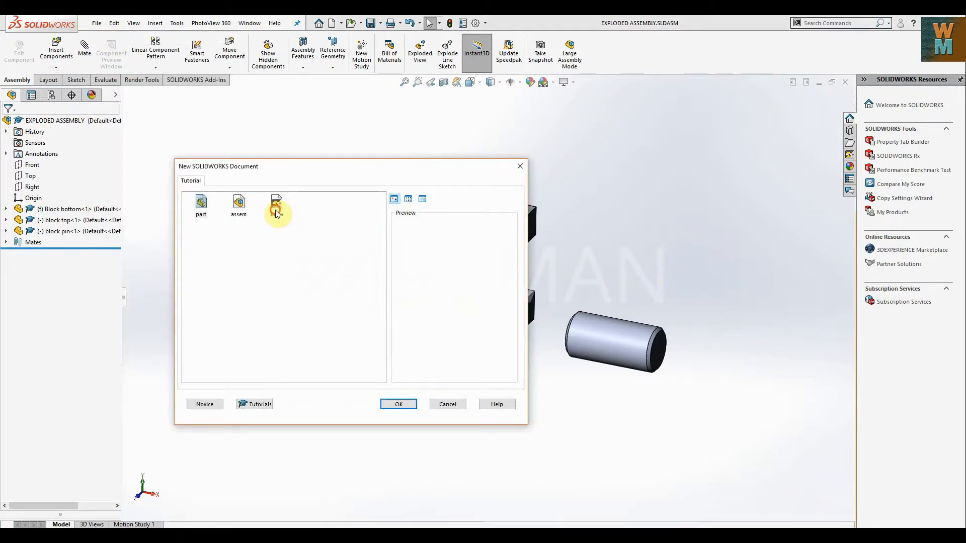
{"action": "left_click", "coordinate": [398, 404]}
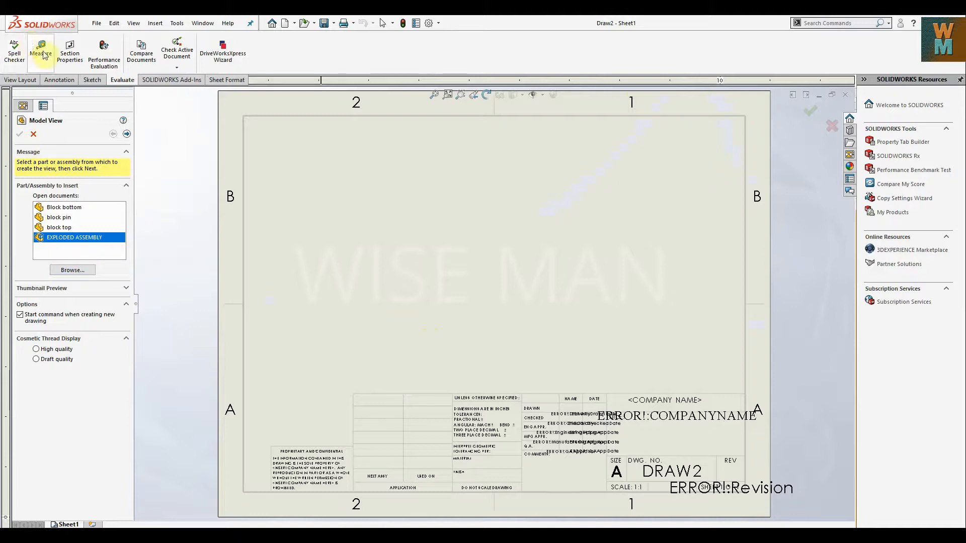
Insert an isometric model view of EXPLODED ASSEMBLY.SLDASM in its exploded state onto the sheet.
{"action": "left_click", "coordinate": [33, 80]}
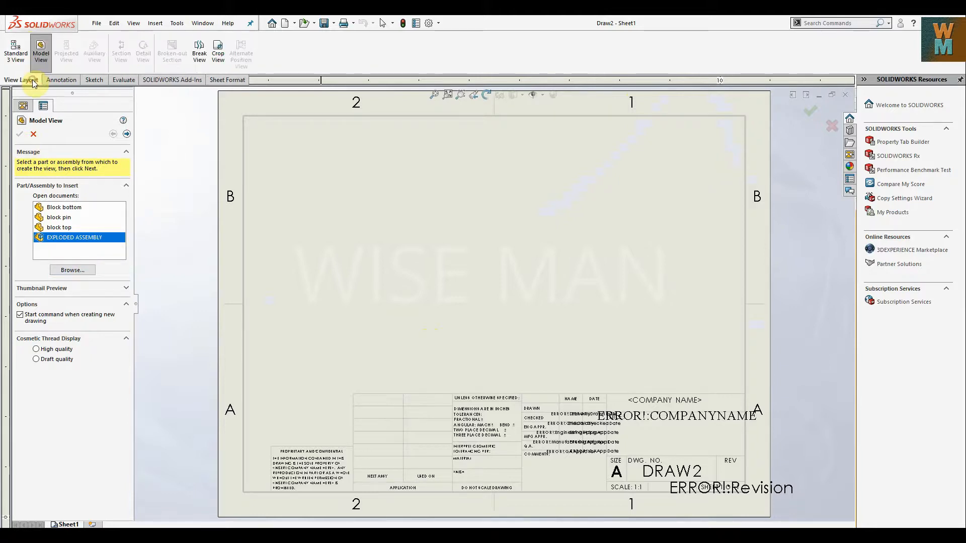
{"action": "left_click", "coordinate": [41, 50]}
{"action": "left_click", "coordinate": [41, 51]}
{"action": "left_click", "coordinate": [71, 268]}
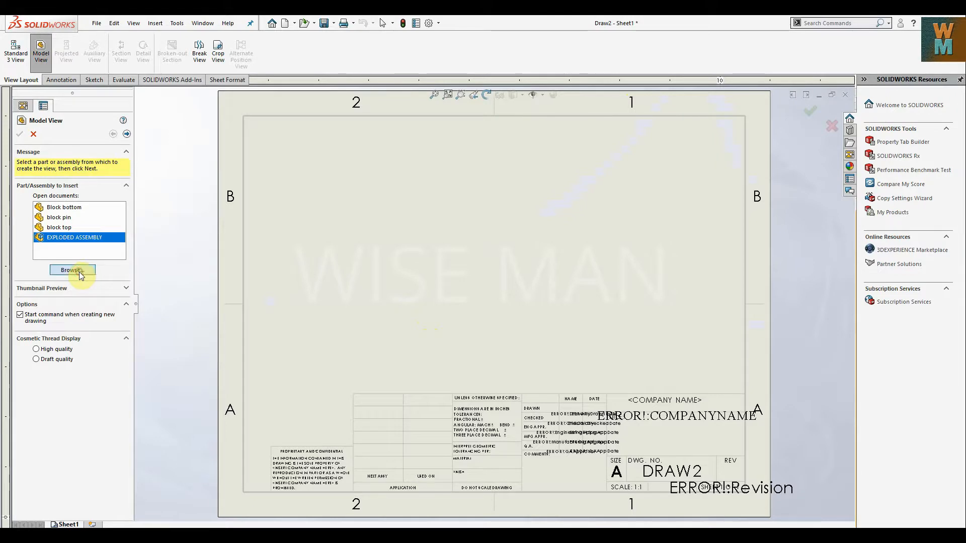
{"action": "left_click", "coordinate": [154, 184]}
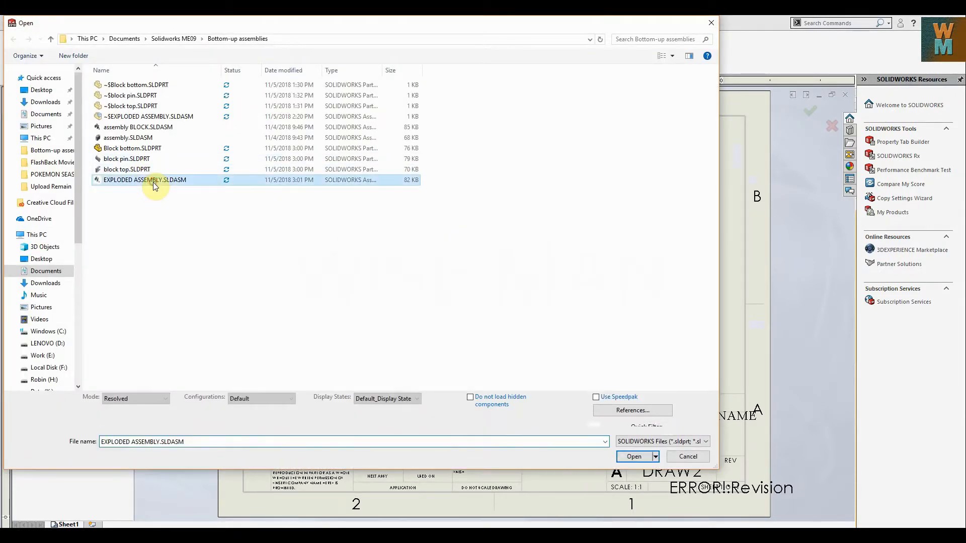
{"action": "left_click", "coordinate": [635, 457]}
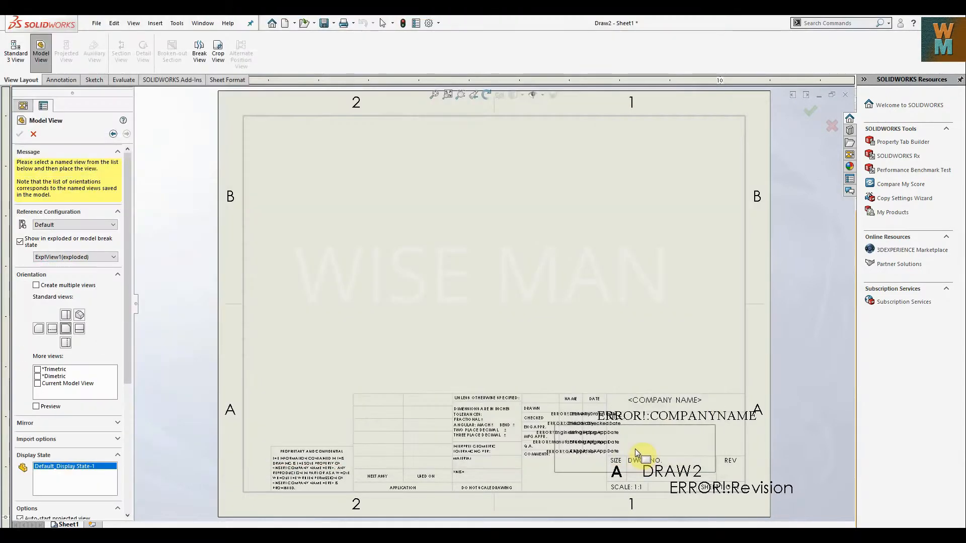
{"action": "left_click", "coordinate": [80, 316]}
{"action": "left_click", "coordinate": [395, 285]}
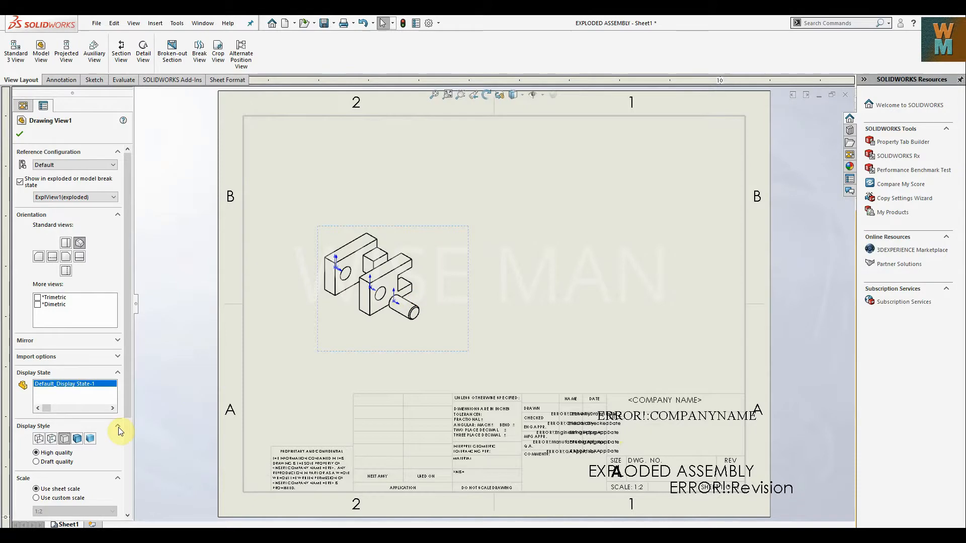
Set the drawing view to a custom scale of 1:1 and reposition it above the title block.
{"action": "scroll", "coordinate": [75, 453], "scroll_direction": "down", "scroll_amount": 5}
{"action": "left_click", "coordinate": [63, 367]}
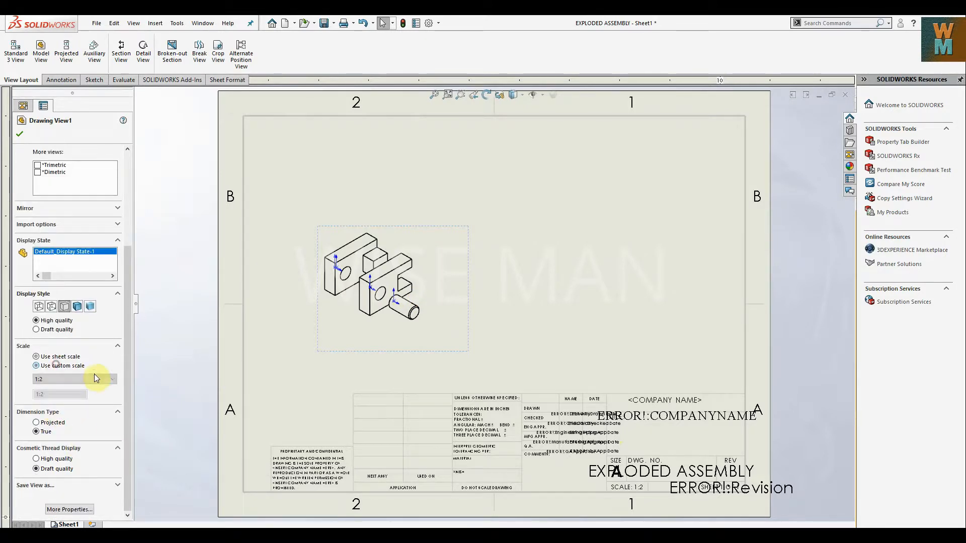
{"action": "left_click", "coordinate": [101, 379]}
{"action": "left_click", "coordinate": [93, 391]}
{"action": "left_click_drag", "start_coordinate": [459, 187], "coordinate": [499, 170]}
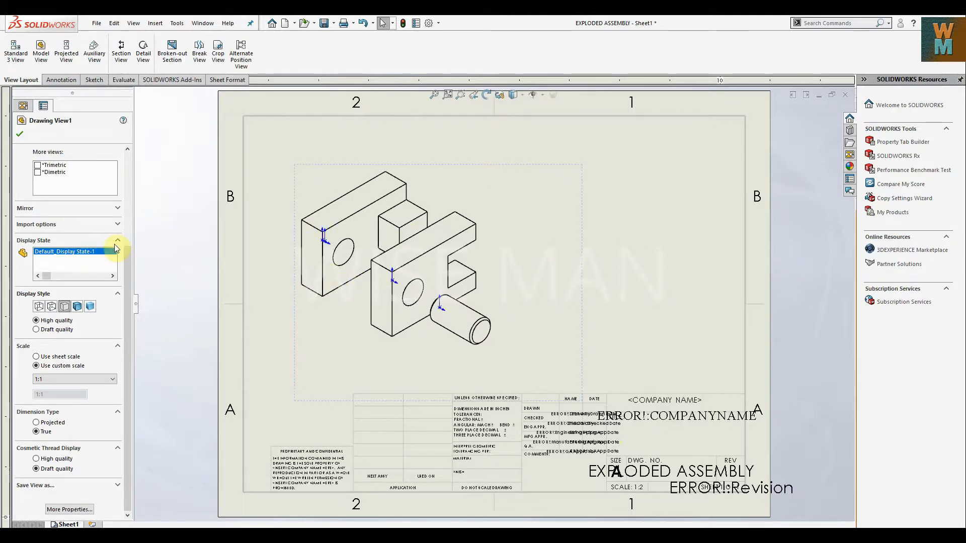
{"action": "left_click", "coordinate": [20, 134]}
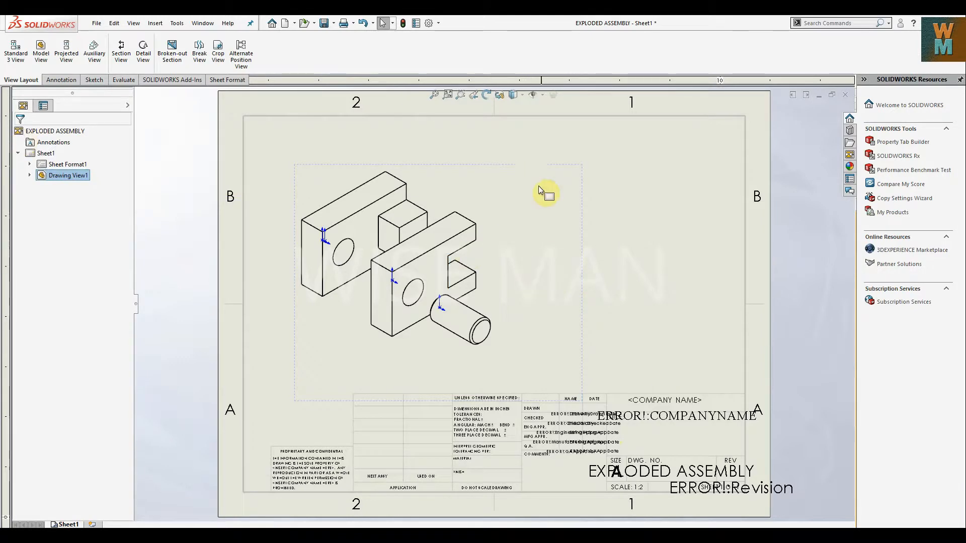
{"action": "left_click_drag", "start_coordinate": [534, 168], "coordinate": [548, 182]}
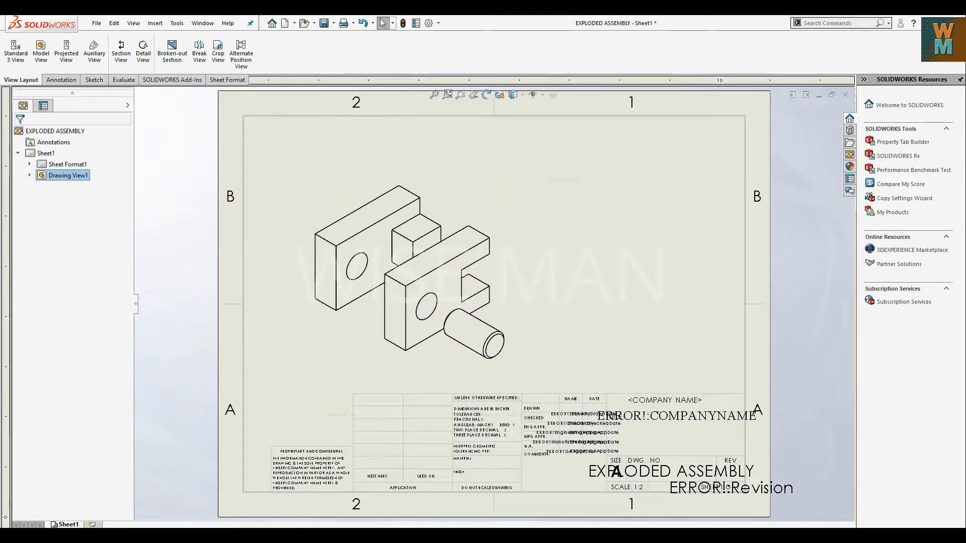
Start Auto Balloon on the exploded assembly's drawing view.
{"action": "left_click", "coordinate": [504, 380]}
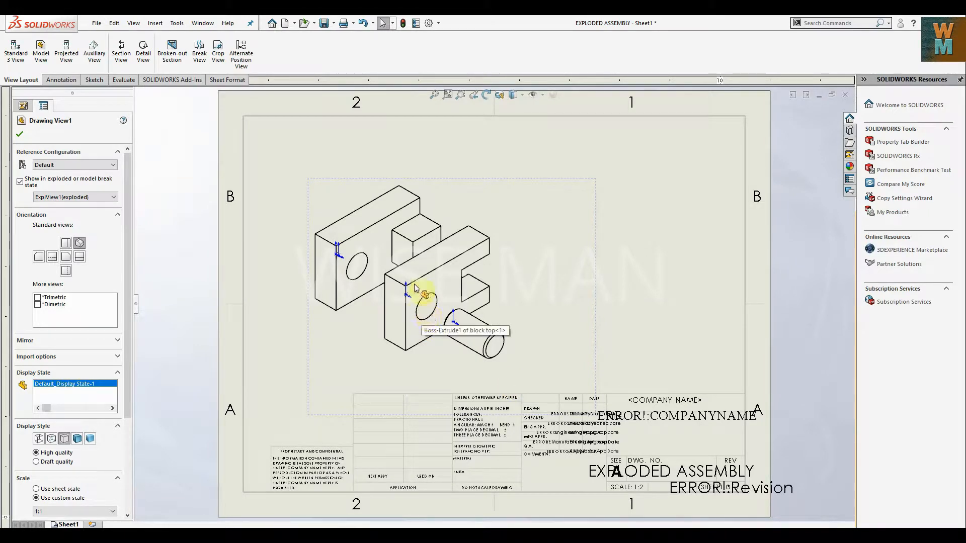
{"action": "left_click", "coordinate": [61, 80]}
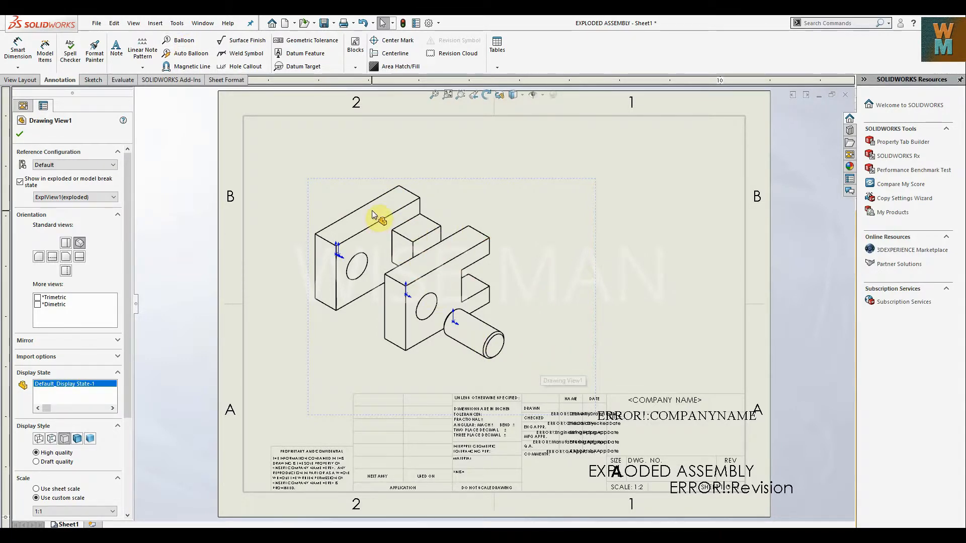
{"action": "left_click", "coordinate": [191, 53]}
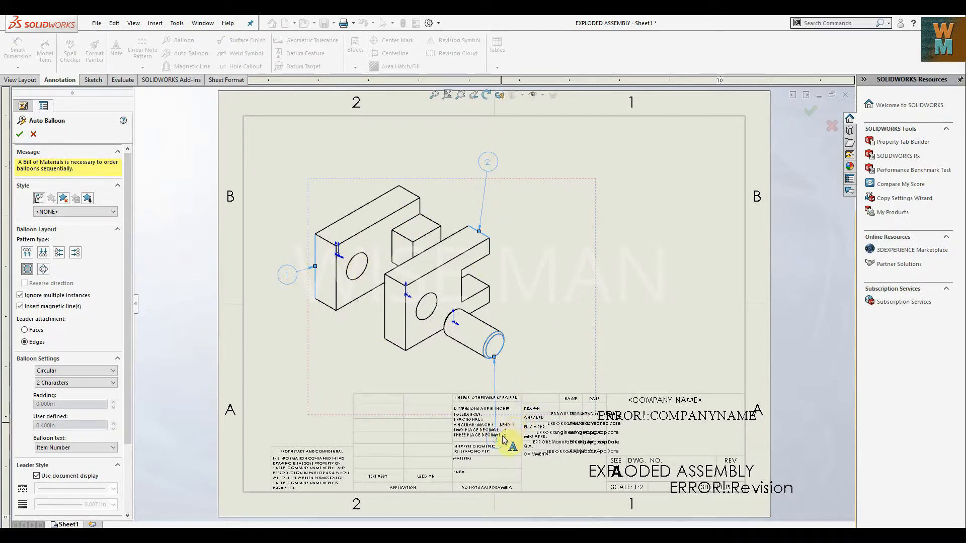
Try pulling the balloons closer to the parts, and try the top, bottom, left, right, square and circular balloon layouts.
{"action": "left_click_drag", "start_coordinate": [504, 437], "coordinate": [513, 382]}
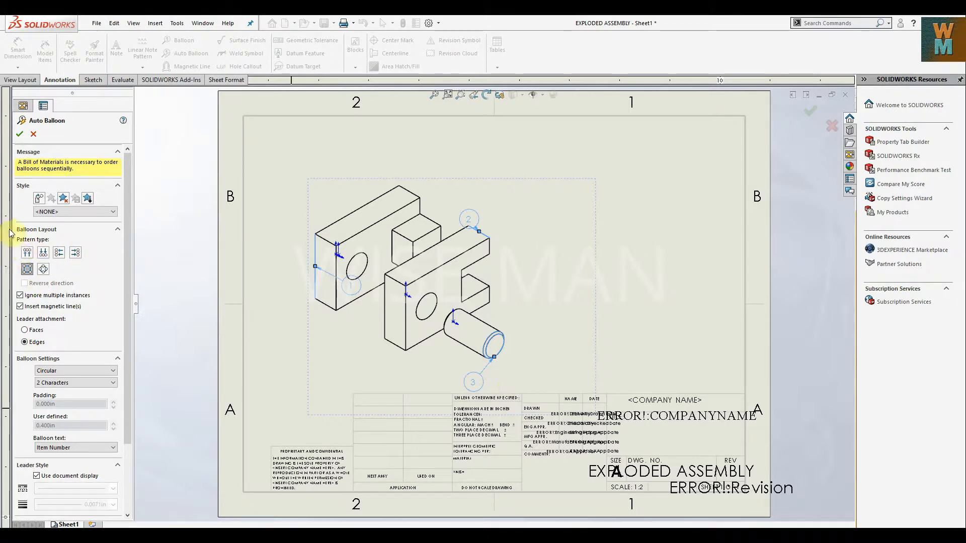
{"action": "left_click", "coordinate": [26, 254]}
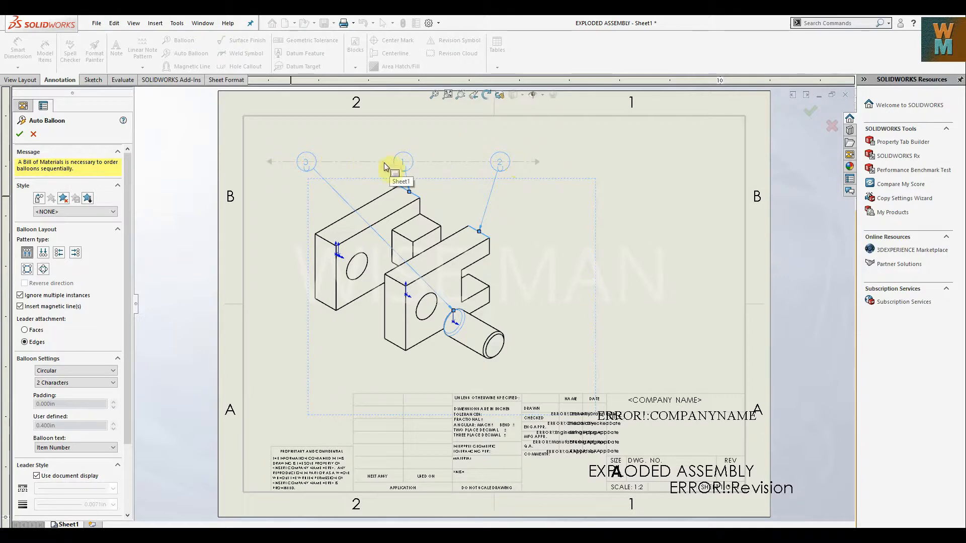
{"action": "left_click", "coordinate": [44, 253]}
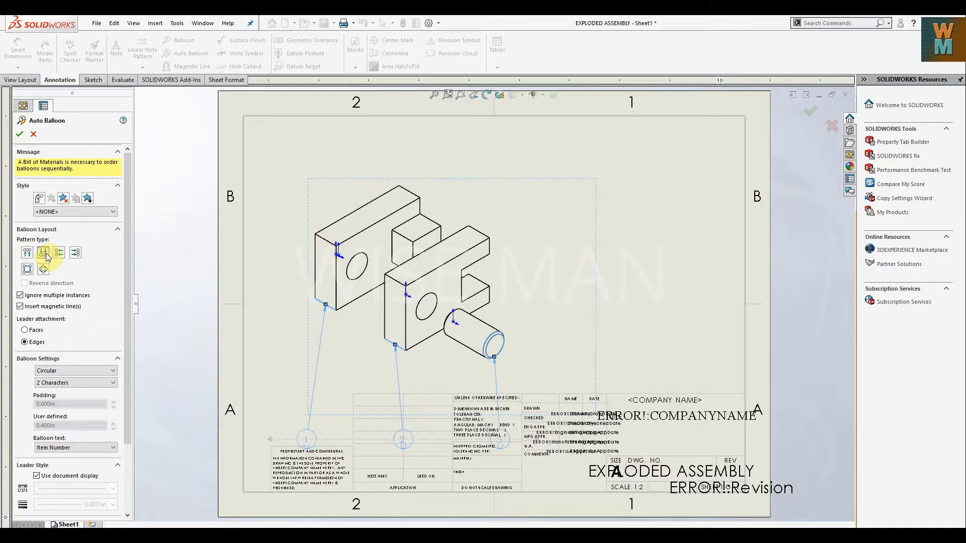
{"action": "left_click", "coordinate": [59, 253]}
{"action": "left_click", "coordinate": [75, 253]}
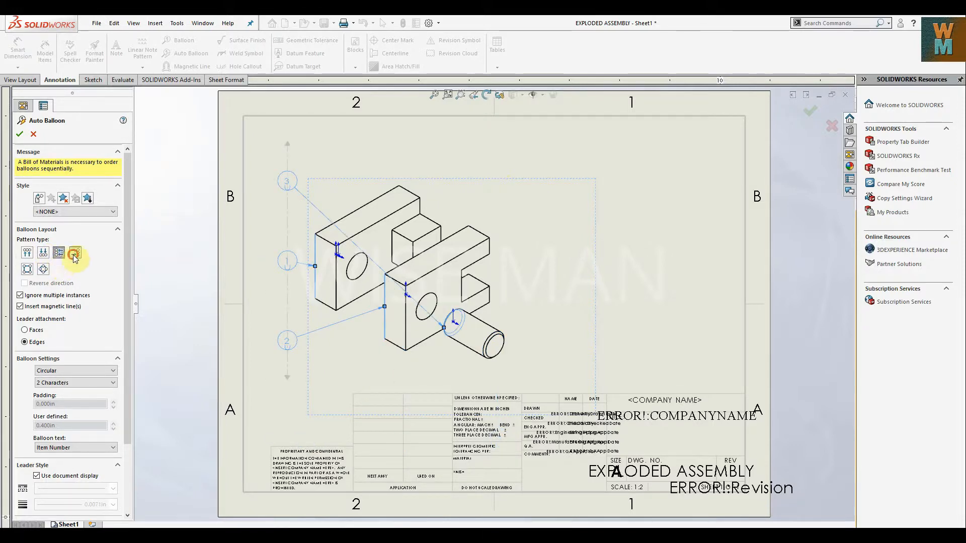
{"action": "left_click", "coordinate": [27, 269]}
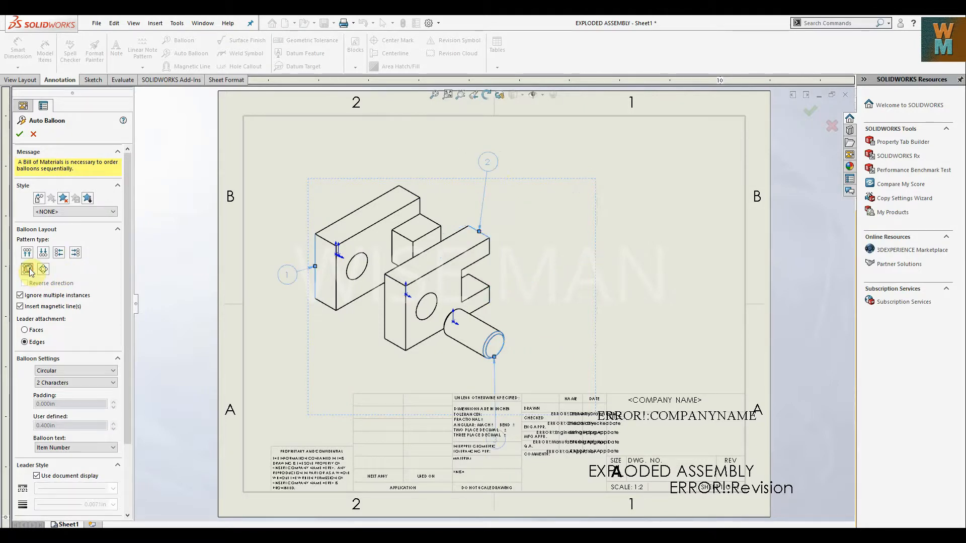
{"action": "left_click", "coordinate": [46, 270]}
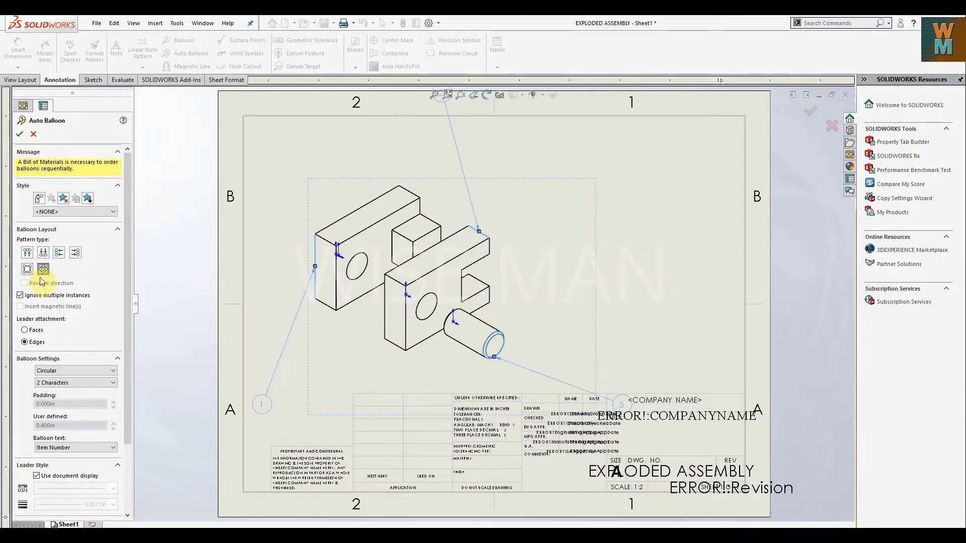
Lay out the balloons in a row below the view, raise the row above the title block and accept the balloons.
{"action": "left_click", "coordinate": [43, 256]}
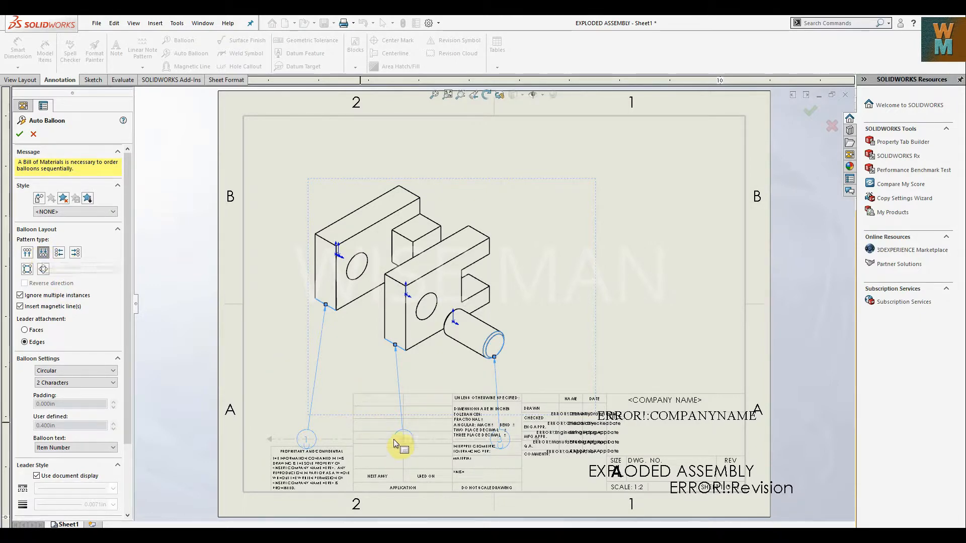
{"action": "left_click_drag", "start_coordinate": [410, 438], "coordinate": [409, 377]}
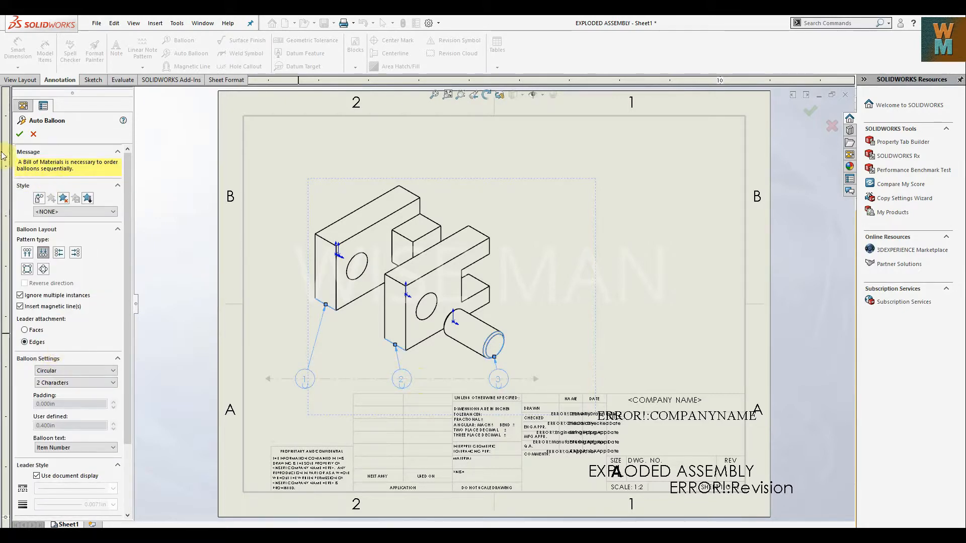
{"action": "left_click", "coordinate": [19, 134]}
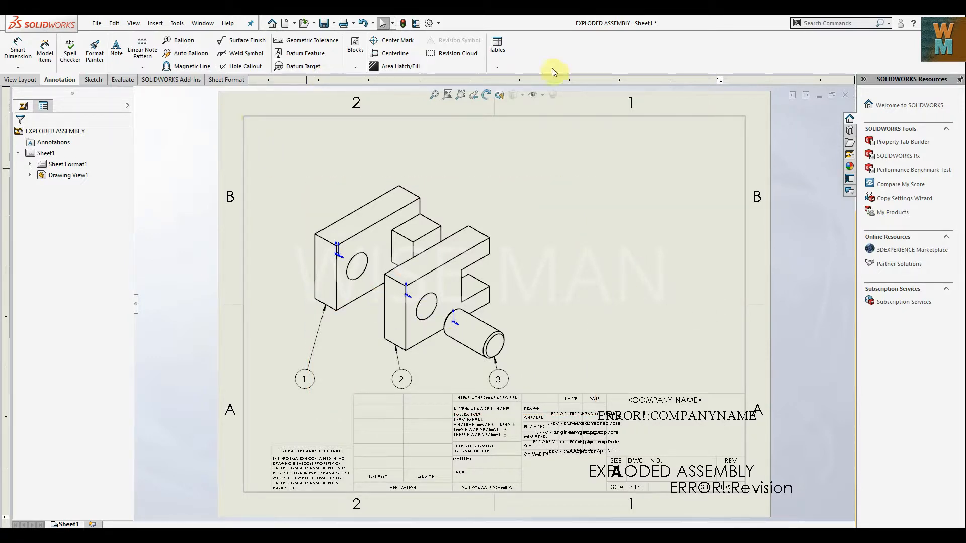
Insert a bill of materials for the exploded view with a 0.0394in outer border and place it in the sheet's top-right corner.
{"action": "left_click", "coordinate": [502, 67]}
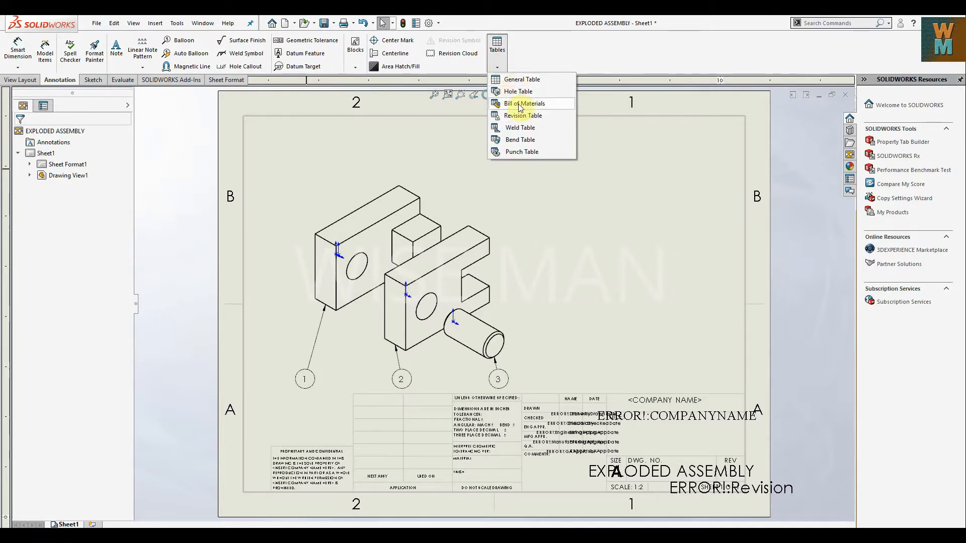
{"action": "left_click", "coordinate": [518, 104]}
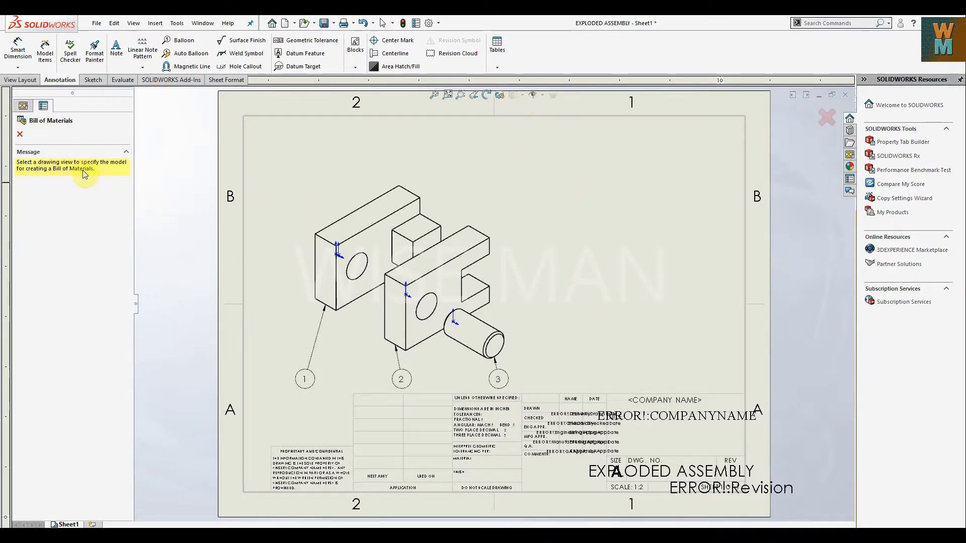
{"action": "left_click", "coordinate": [499, 185]}
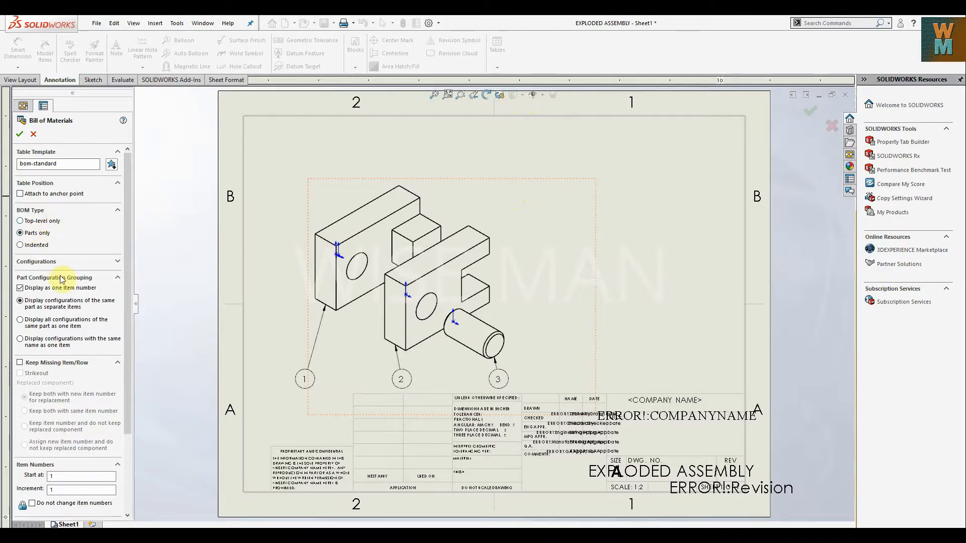
{"action": "scroll", "coordinate": [70, 332], "scroll_direction": "down", "scroll_amount": 3}
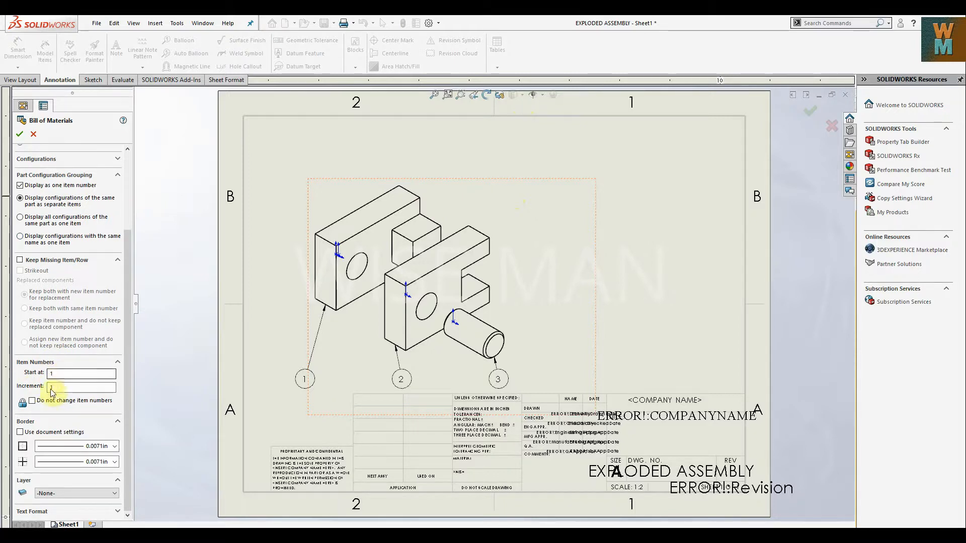
{"action": "left_click", "coordinate": [48, 449]}
{"action": "left_click", "coordinate": [47, 458]}
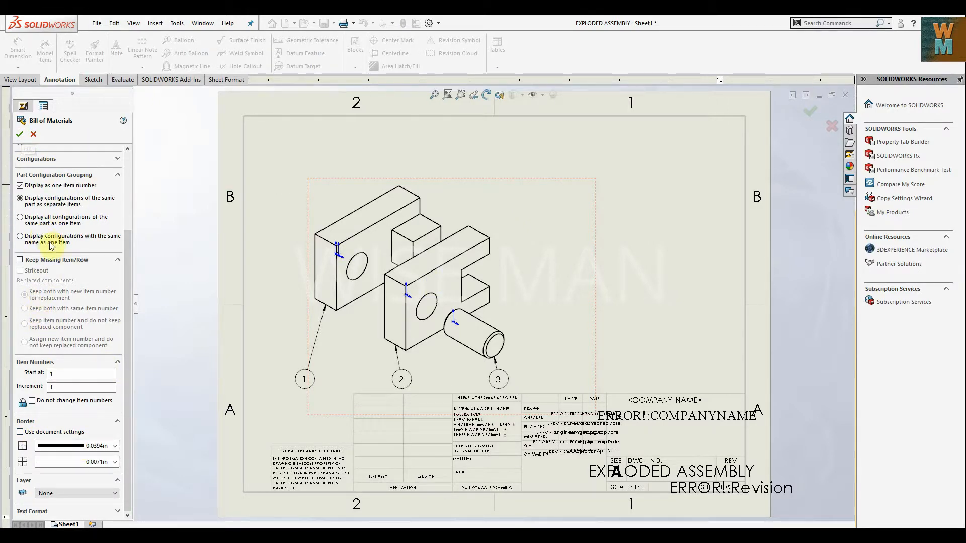
{"action": "left_click", "coordinate": [17, 135]}
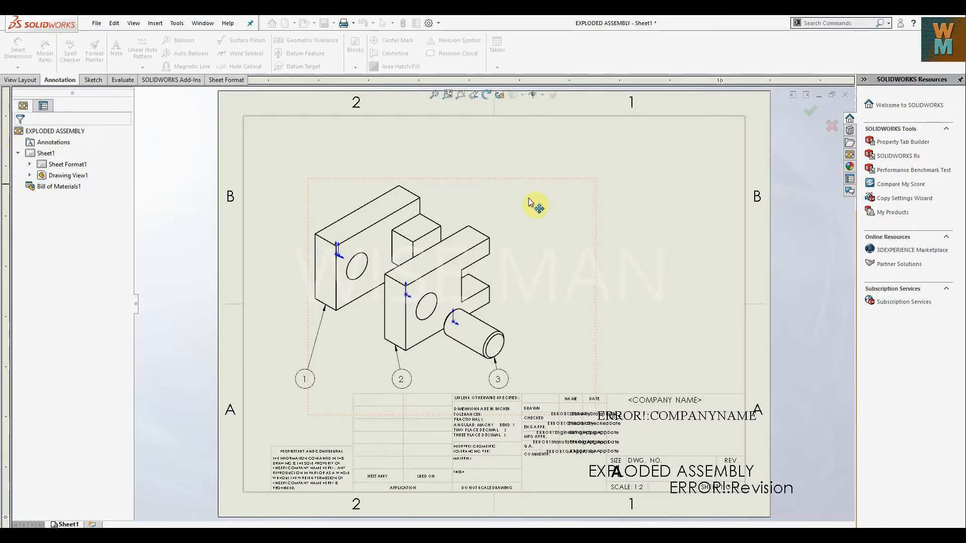
{"action": "left_click", "coordinate": [441, 128]}
{"action": "left_click_drag", "start_coordinate": [439, 128], "coordinate": [415, 126]}
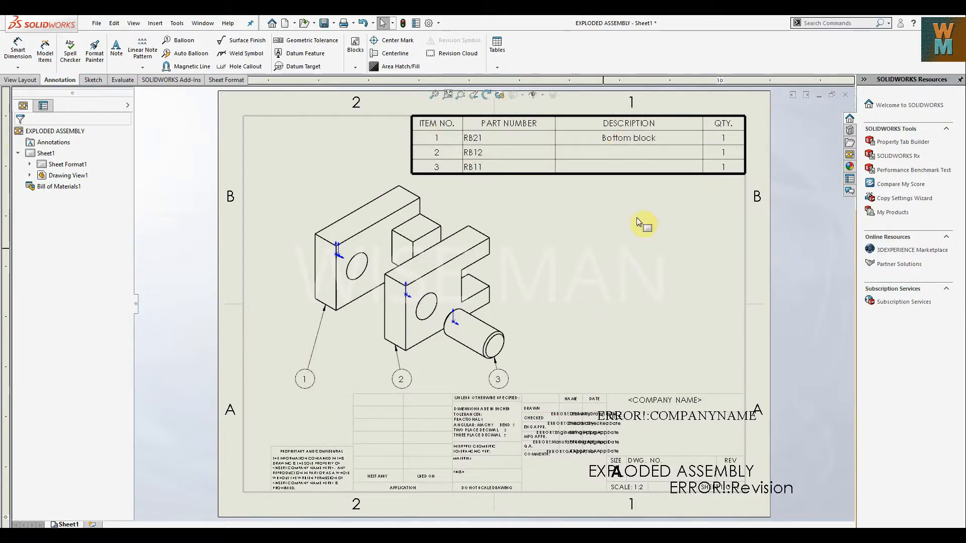
Compare the part rows with the bill of materials in the other drawing that has a Material column, and return to this drawing.
{"action": "left_click", "coordinate": [487, 157]}
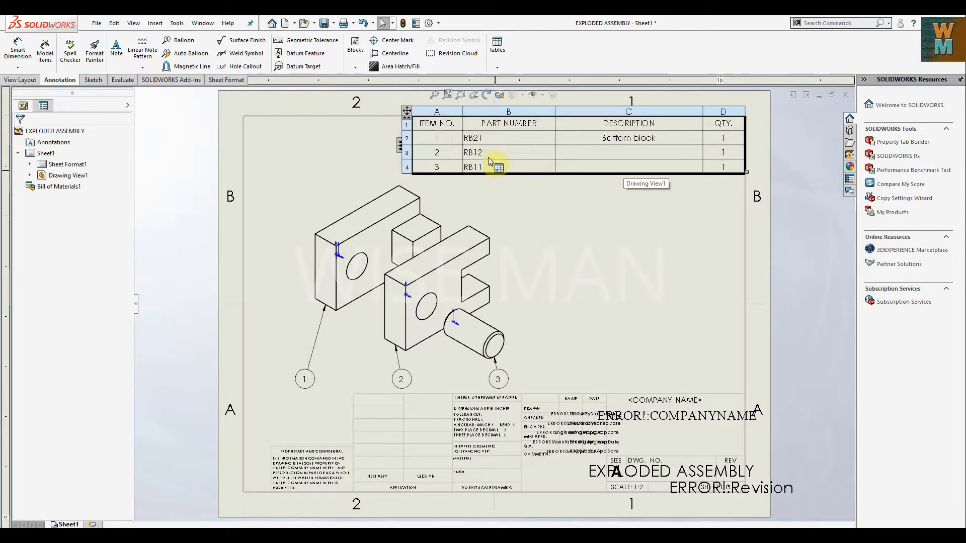
{"action": "left_click", "coordinate": [441, 426]}
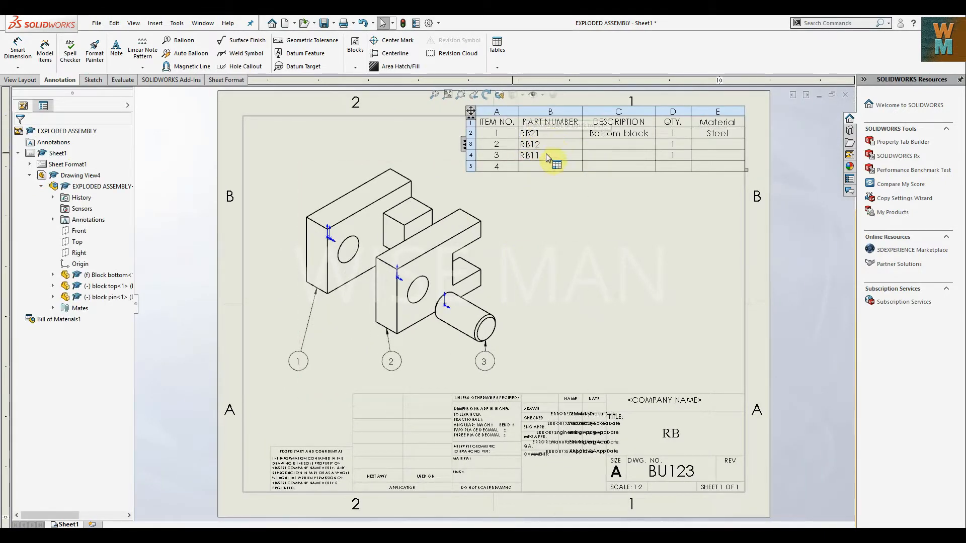
{"action": "left_click", "coordinate": [397, 449]}
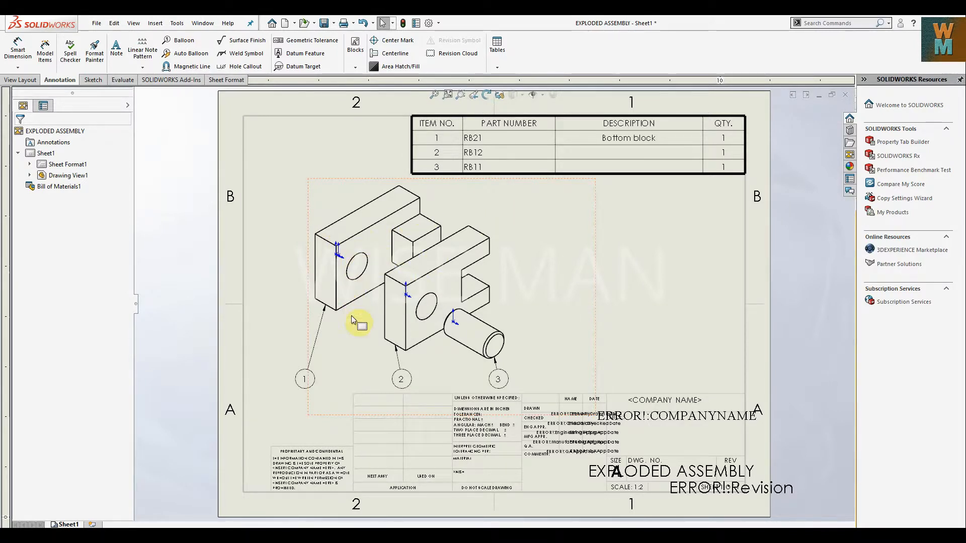
{"action": "left_click", "coordinate": [491, 167]}
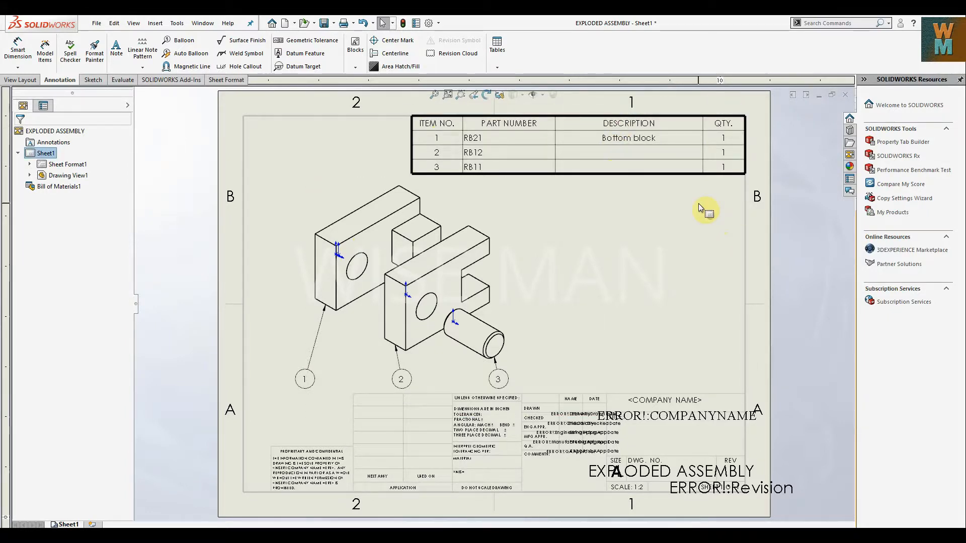
Insert a row below the RB11 row of the bill of materials.
{"action": "right_click", "coordinate": [650, 165]}
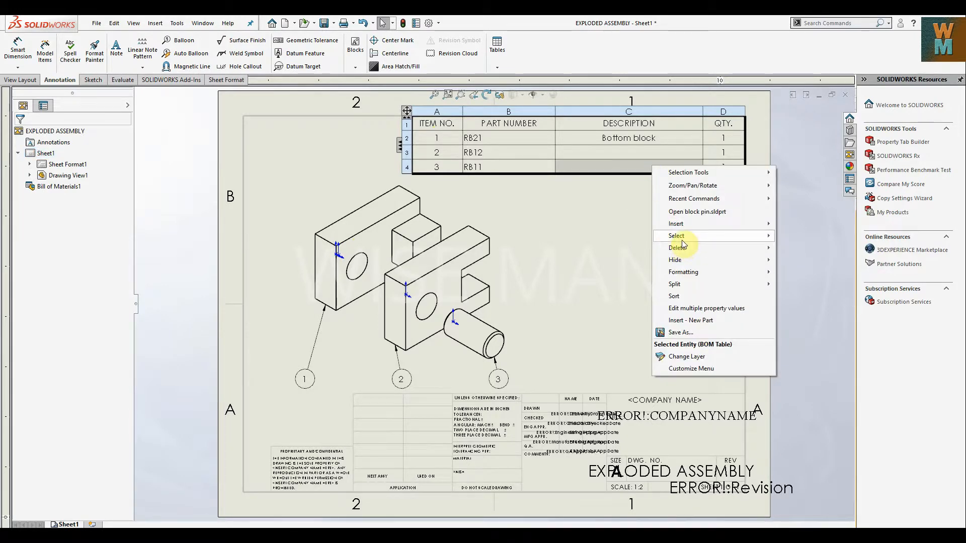
{"action": "mouse_move", "coordinate": [684, 244]}
{"action": "mouse_move", "coordinate": [684, 224]}
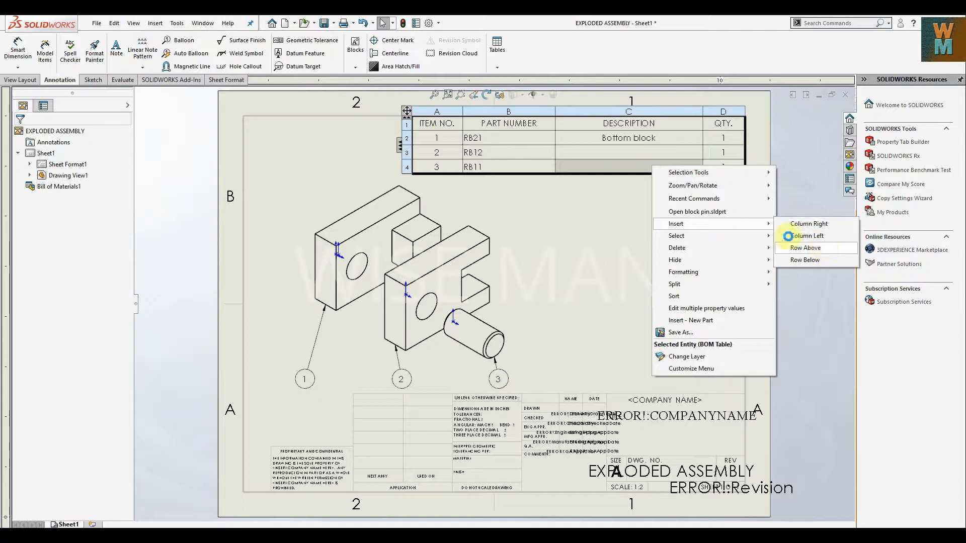
{"action": "left_click", "coordinate": [820, 259]}
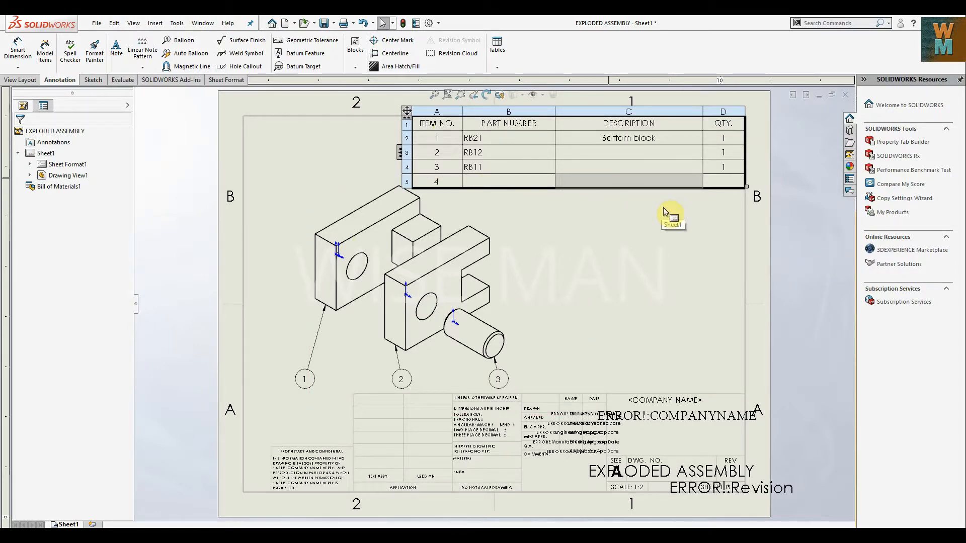
Insert a column left of QTY. in the bill of materials, using the custom property SW-Title(Title).
{"action": "right_click", "coordinate": [724, 183]}
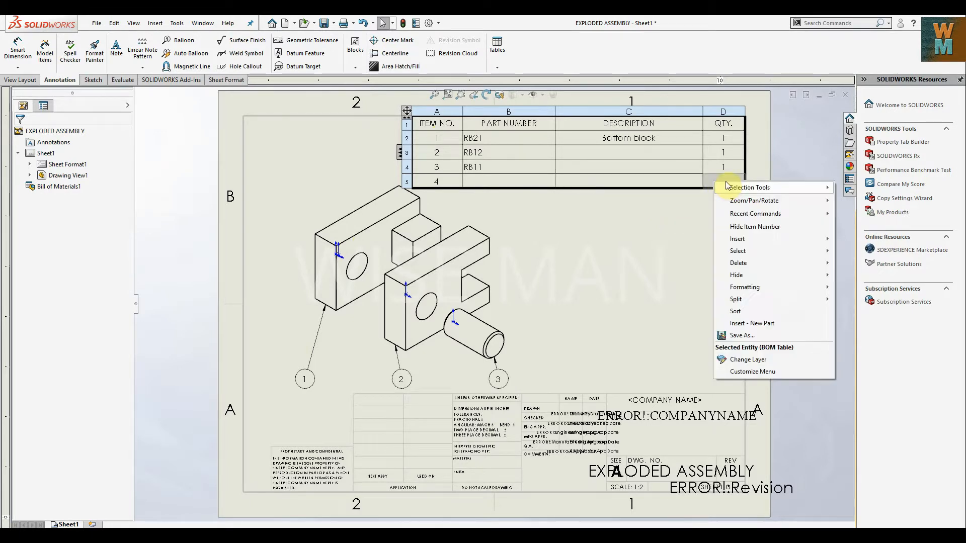
{"action": "mouse_move", "coordinate": [749, 239]}
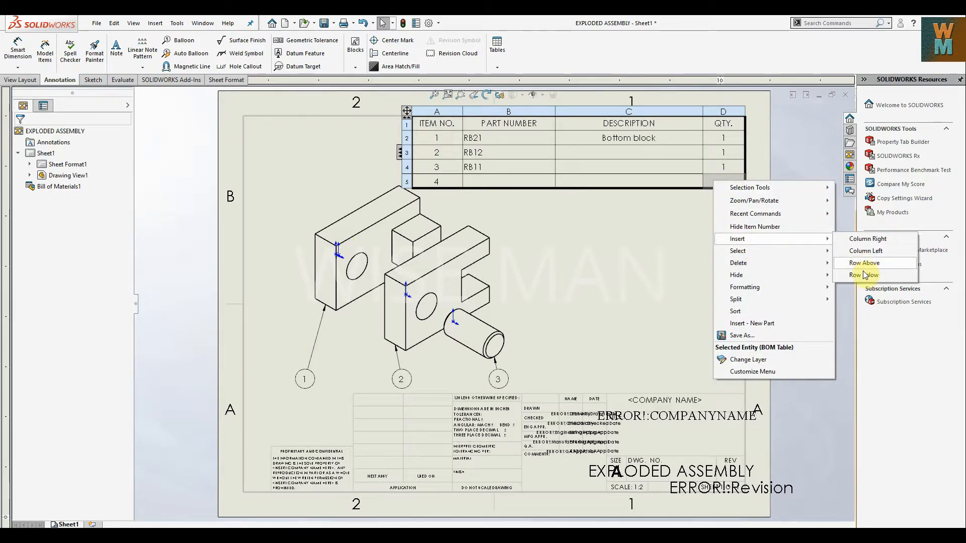
{"action": "left_click", "coordinate": [864, 251]}
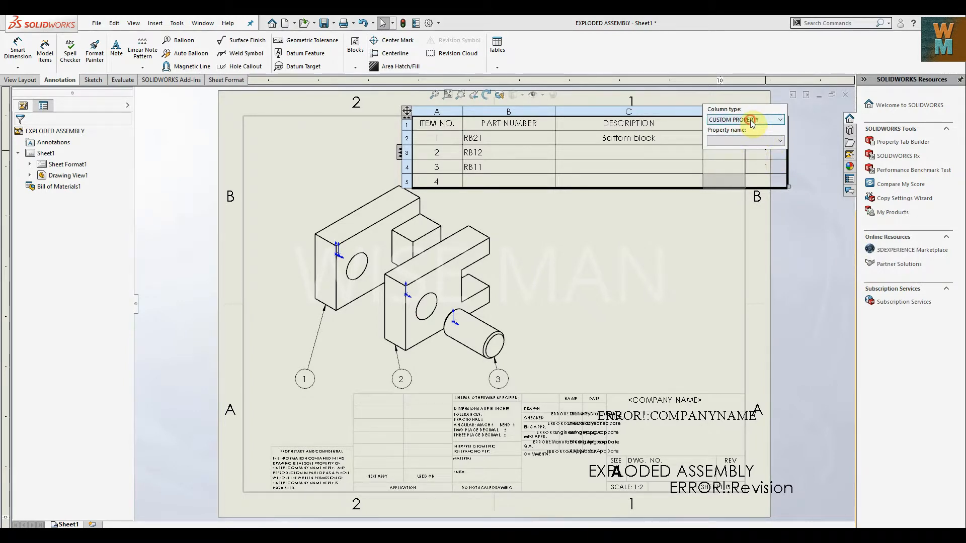
{"action": "left_click", "coordinate": [753, 120]}
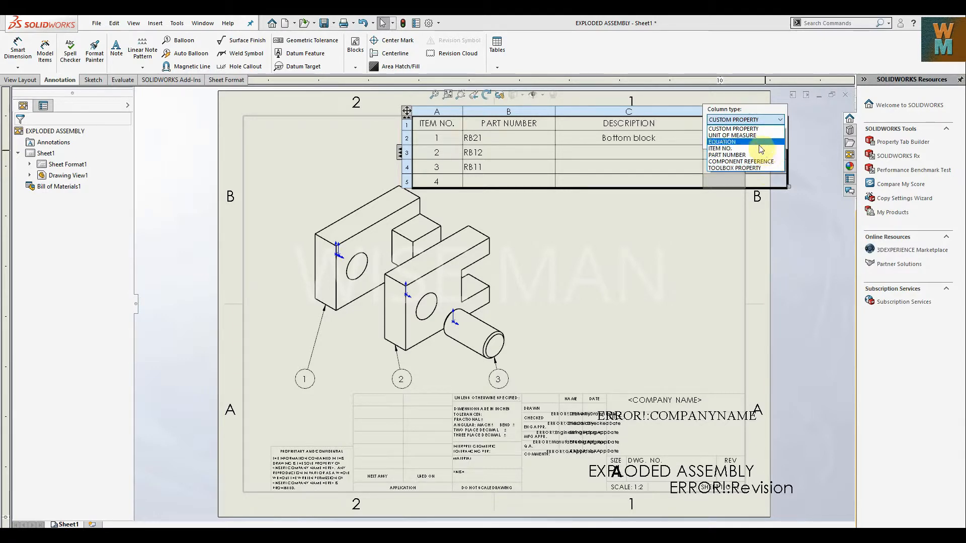
{"action": "left_click", "coordinate": [757, 130]}
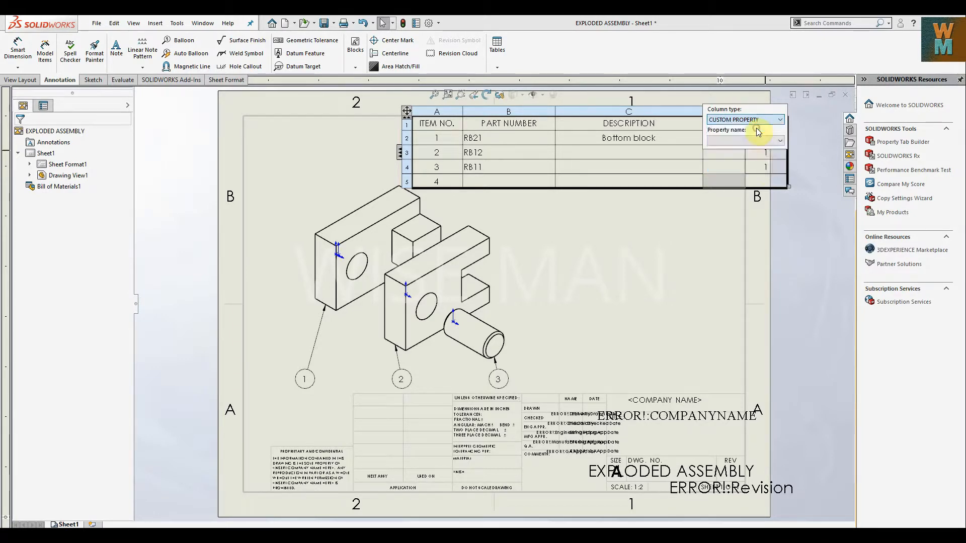
{"action": "left_click", "coordinate": [759, 139]}
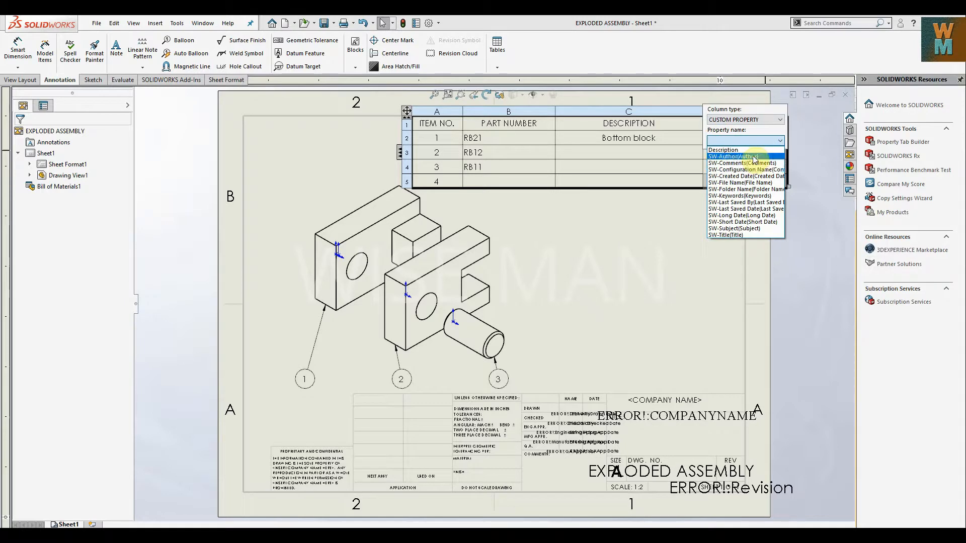
{"action": "left_click", "coordinate": [758, 234]}
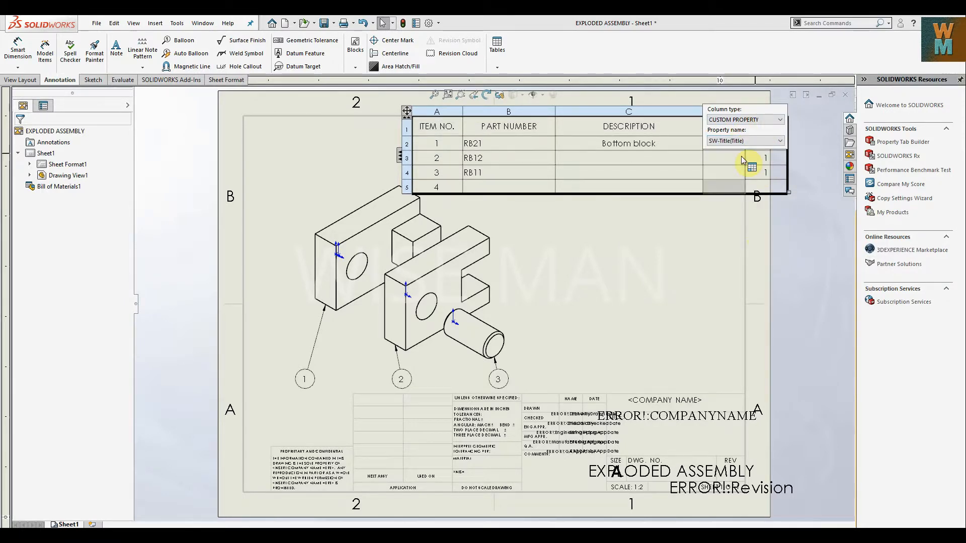
{"action": "left_click", "coordinate": [700, 179]}
{"action": "left_click", "coordinate": [724, 237]}
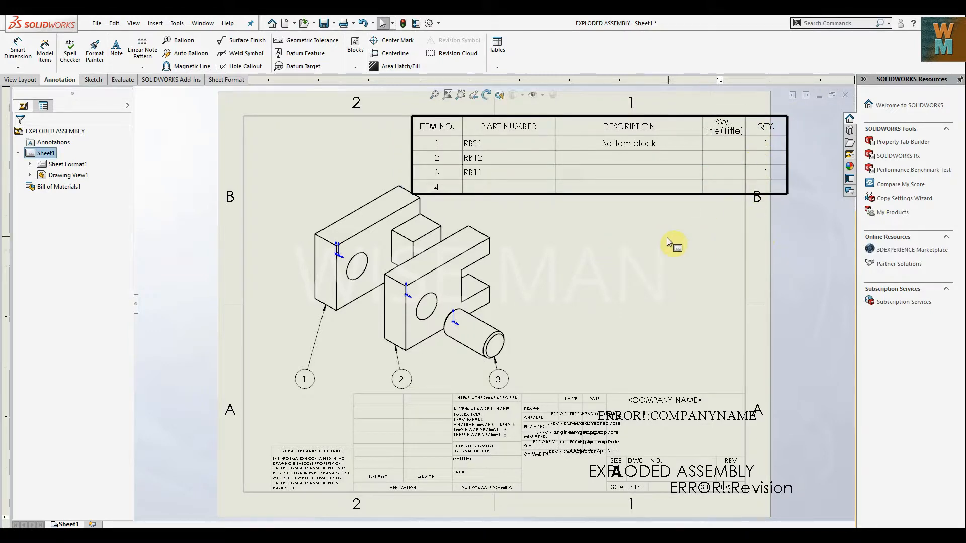
Rename the new column's header in the bill of materials to Materials.
{"action": "left_click", "coordinate": [764, 130]}
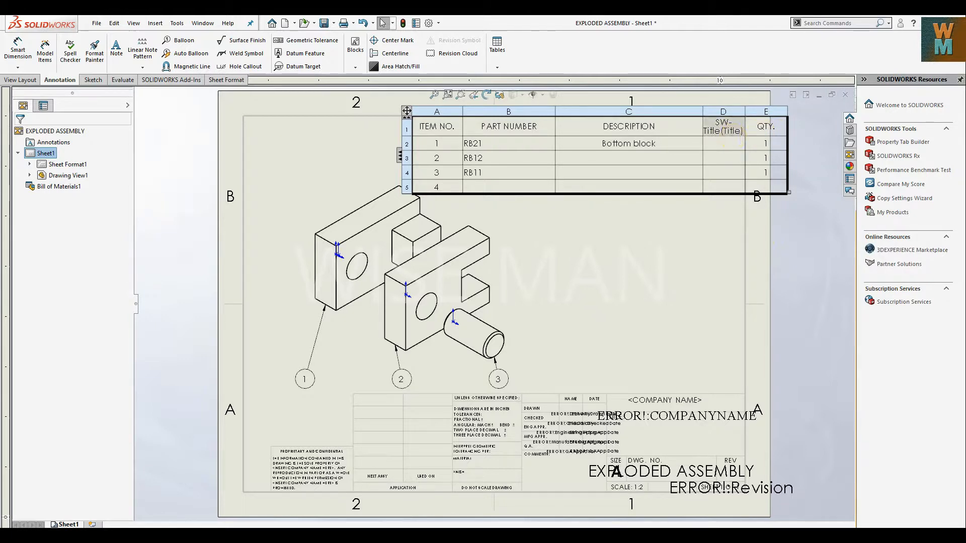
{"action": "double_click", "coordinate": [726, 132]}
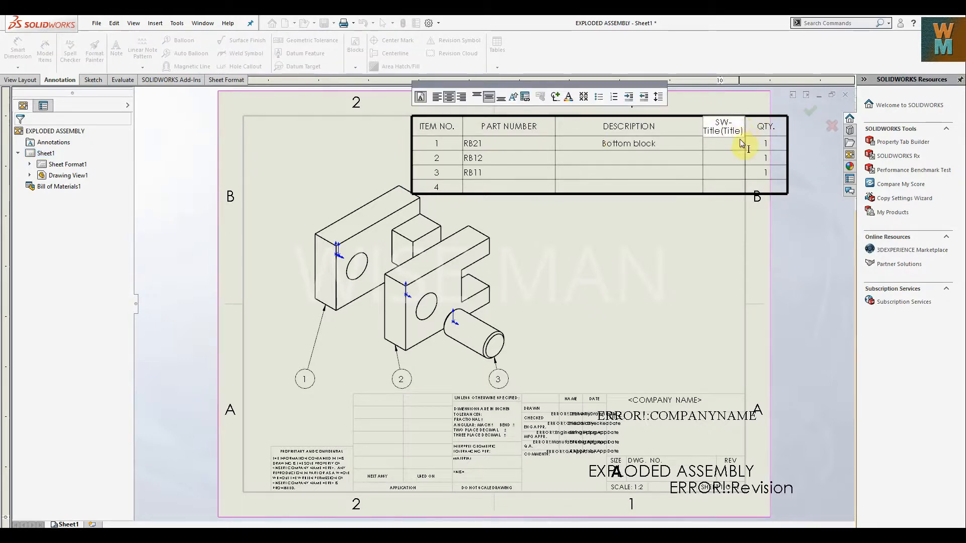
{"action": "left_click_drag", "start_coordinate": [744, 134], "coordinate": [678, 114]}
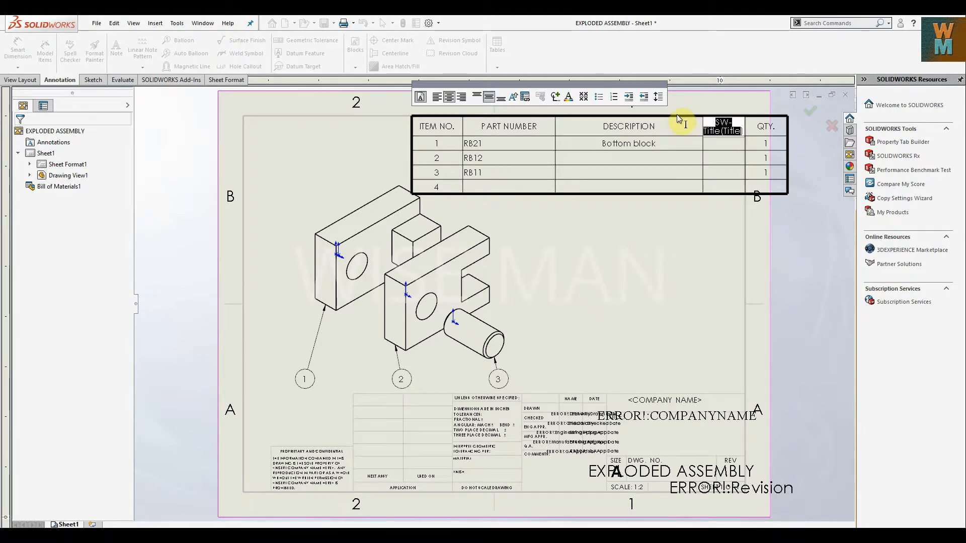
{"action": "key", "text": "BackSpace"}
{"action": "type", "text": "Materials"}
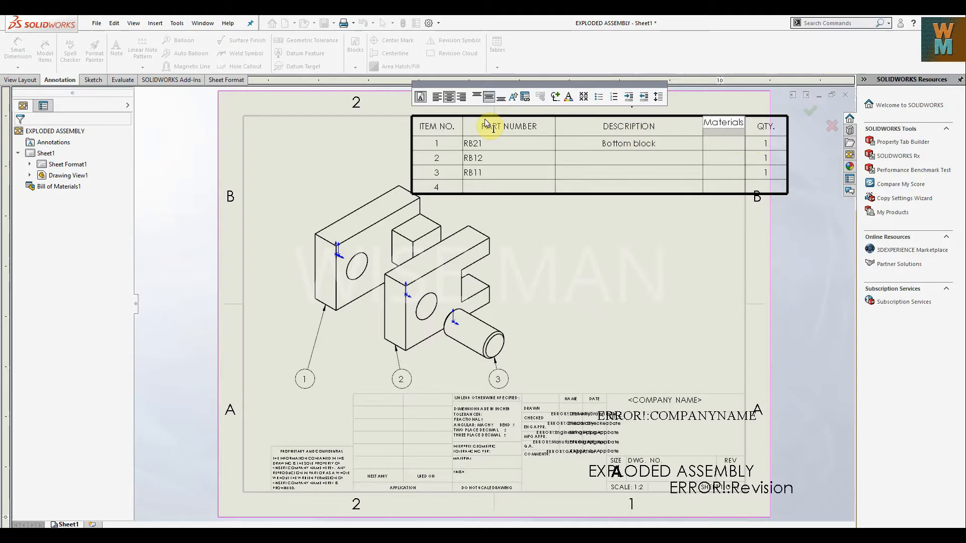
{"action": "left_click", "coordinate": [636, 253]}
Shrink the bill of materials table and fit it inside the top-right corner of the sheet border.
{"action": "left_click", "coordinate": [712, 155]}
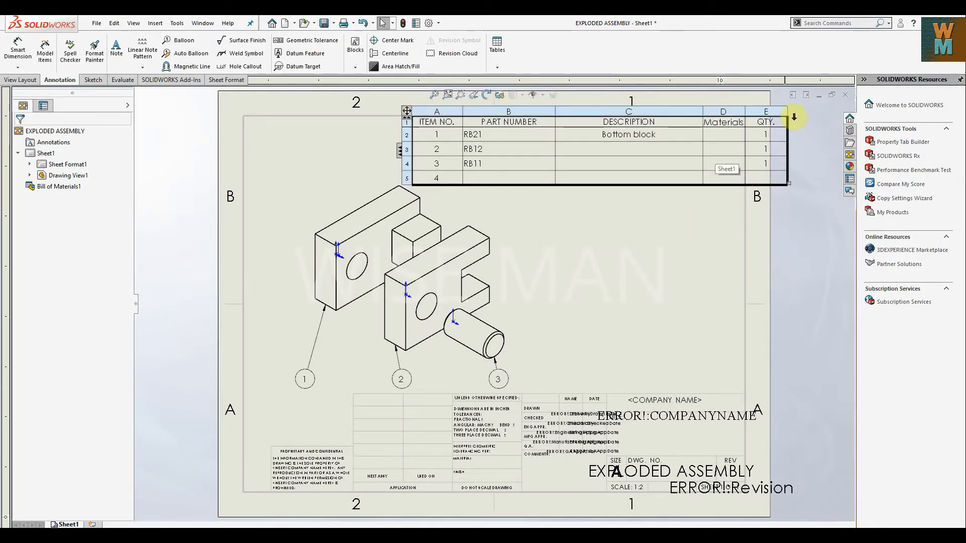
{"action": "left_click_drag", "start_coordinate": [407, 112], "coordinate": [375, 126]}
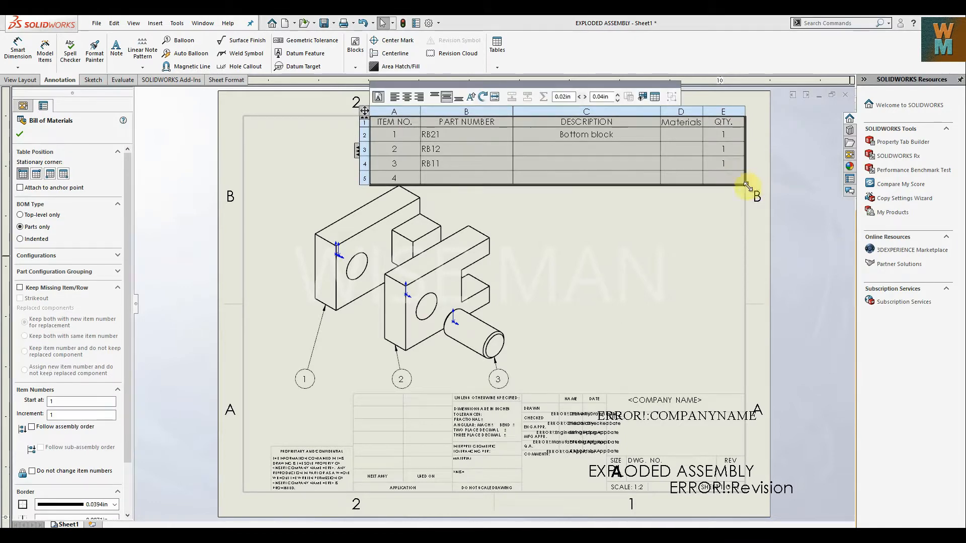
{"action": "left_click_drag", "start_coordinate": [747, 186], "coordinate": [709, 171]}
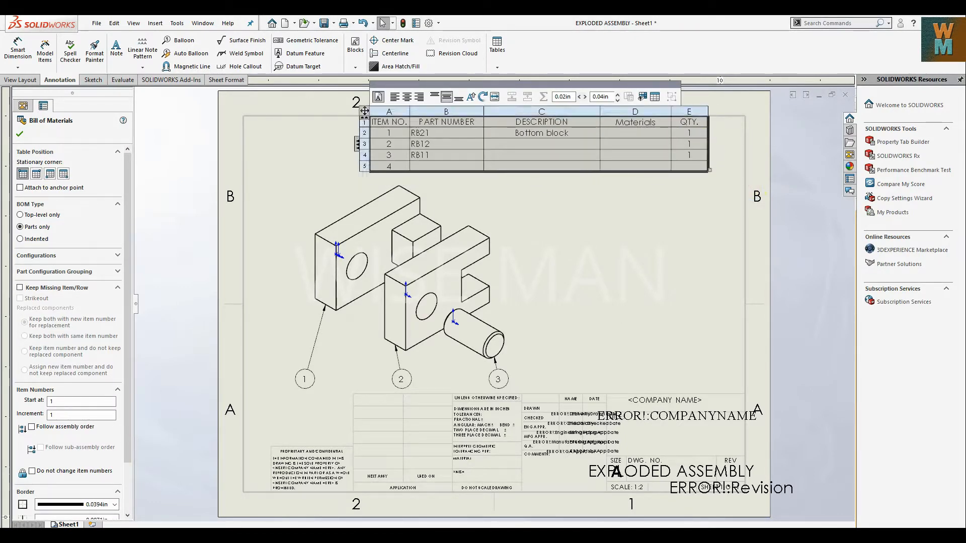
{"action": "left_click_drag", "start_coordinate": [363, 112], "coordinate": [400, 120]}
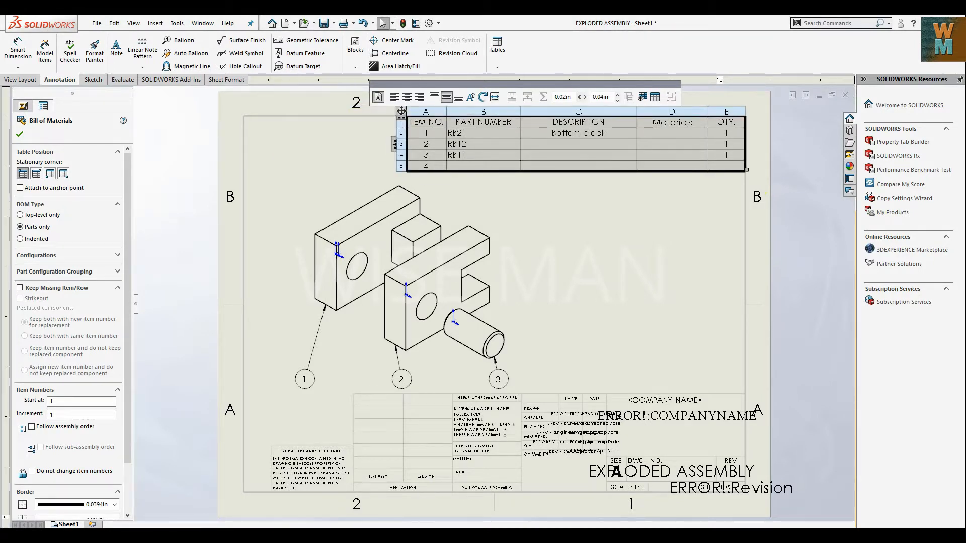
Try right and centre alignment on the PART NUMBER header text, and set it to left alignment.
{"action": "double_click", "coordinate": [500, 125]}
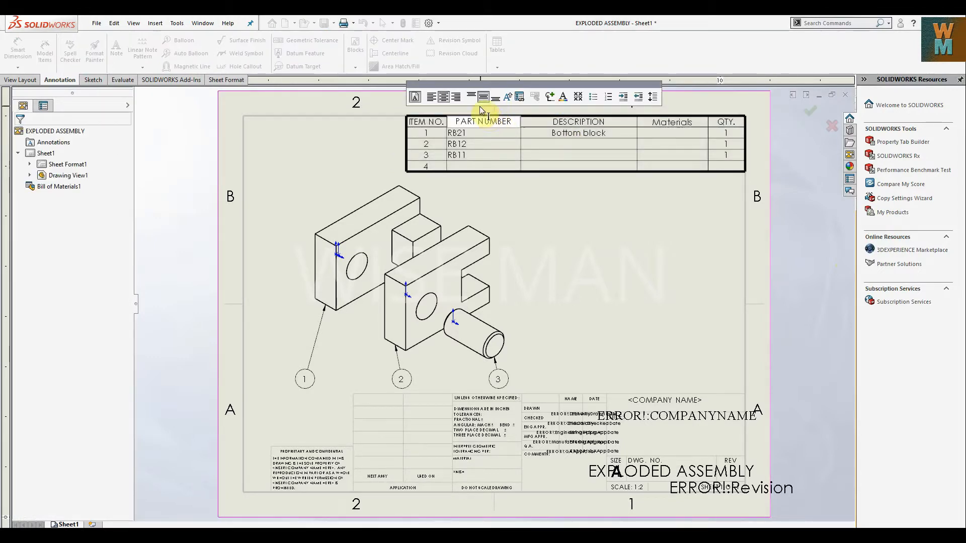
{"action": "left_click_drag", "start_coordinate": [505, 125], "coordinate": [422, 122]}
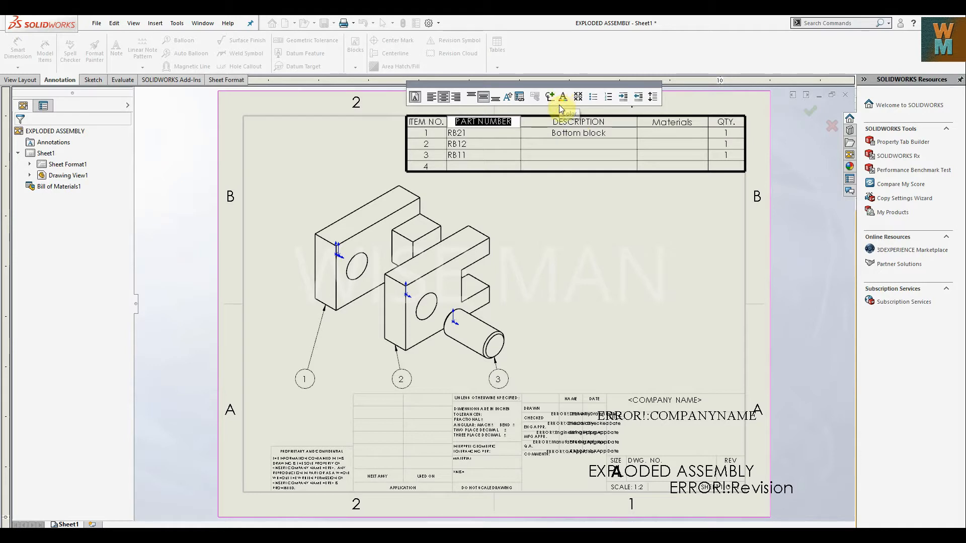
{"action": "left_click", "coordinate": [413, 98]}
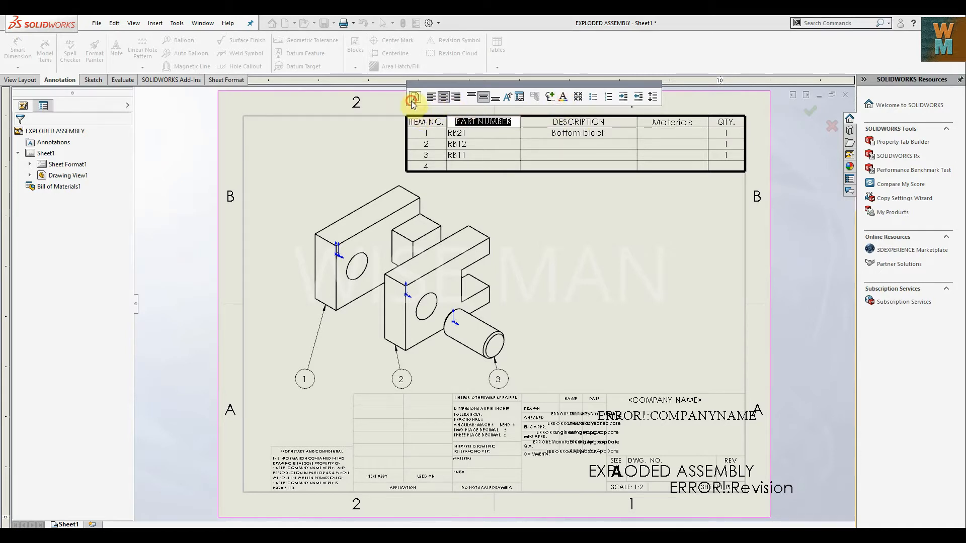
{"action": "left_click", "coordinate": [455, 99]}
{"action": "left_click", "coordinate": [444, 97]}
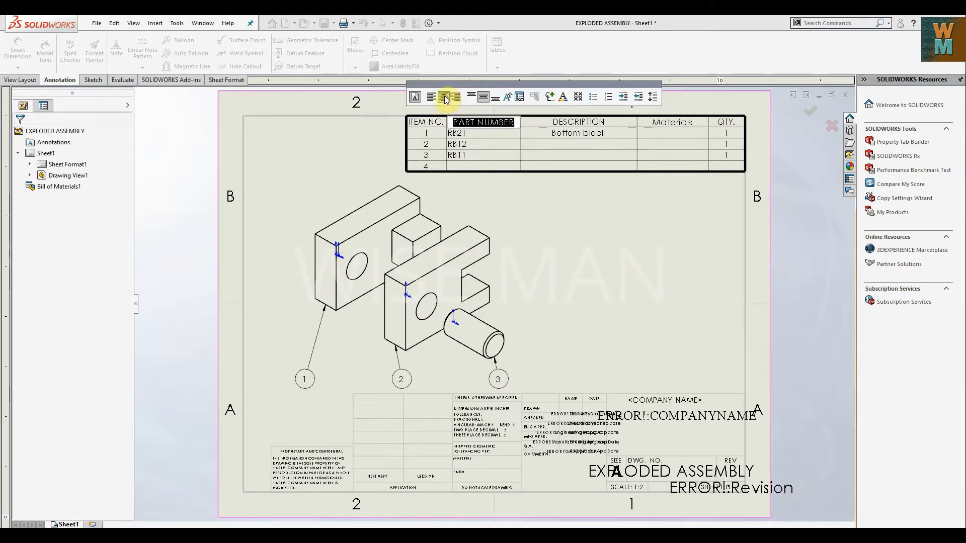
{"action": "left_click", "coordinate": [432, 95]}
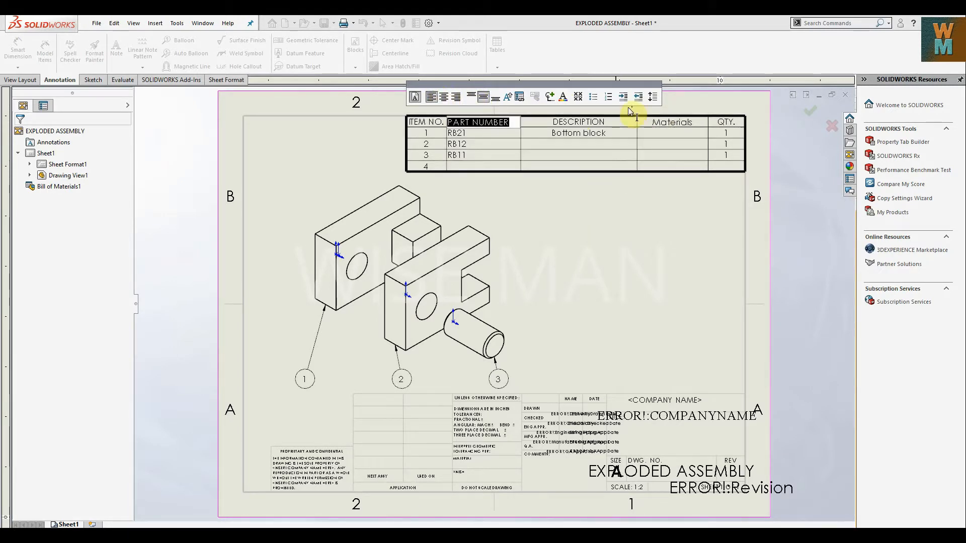
Try bullet formatting on the PART NUMBER header text, remove it, and finish editing the header.
{"action": "left_click", "coordinate": [593, 97]}
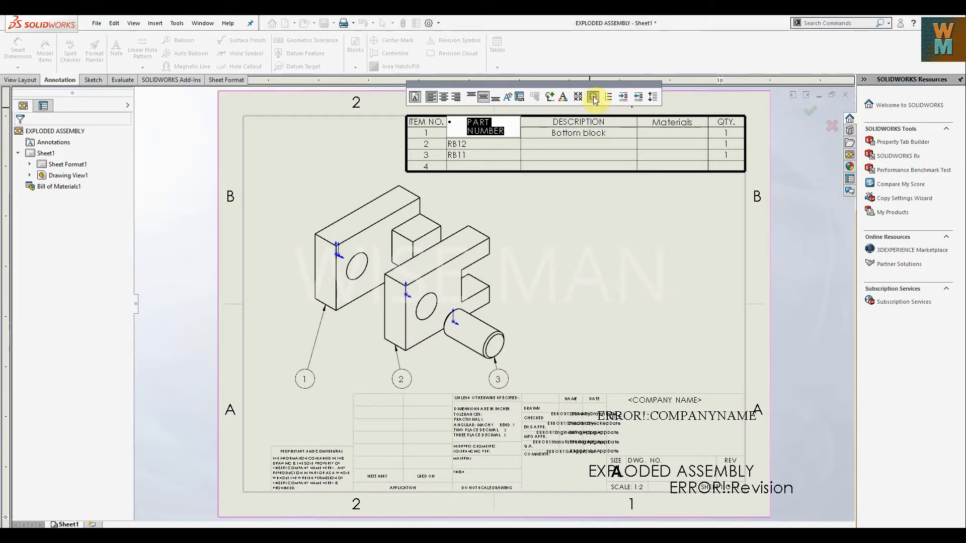
{"action": "left_click", "coordinate": [593, 97]}
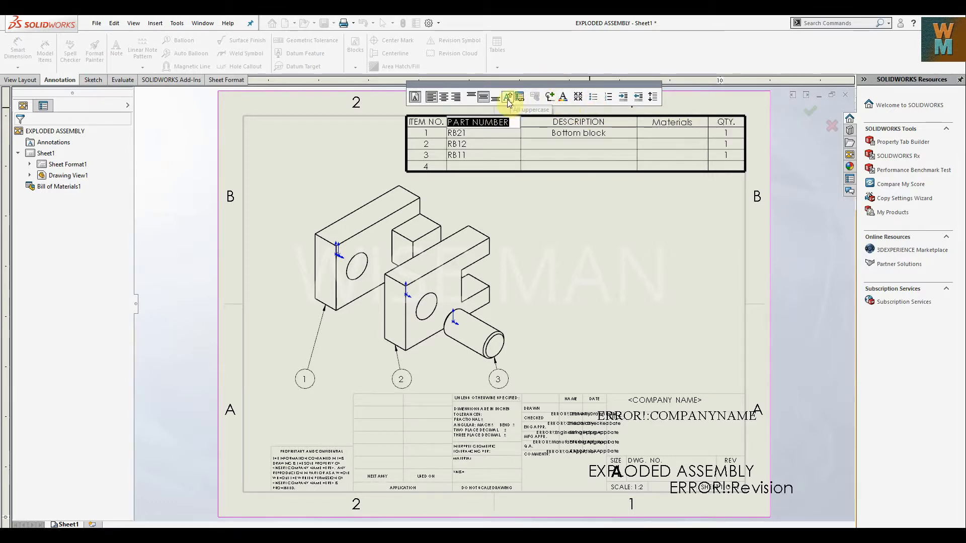
{"action": "left_click", "coordinate": [619, 186]}
{"action": "left_click", "coordinate": [421, 171]}
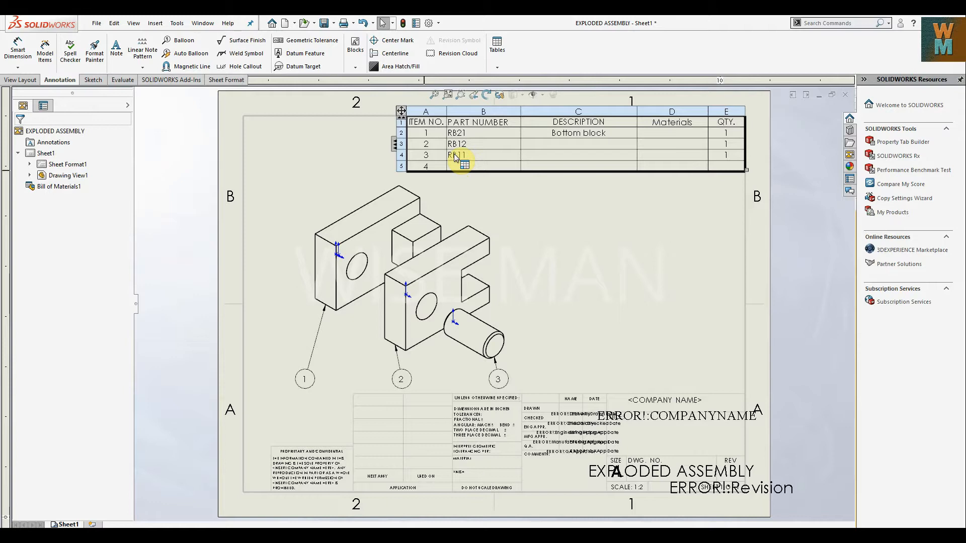
{"action": "left_click", "coordinate": [564, 124]}
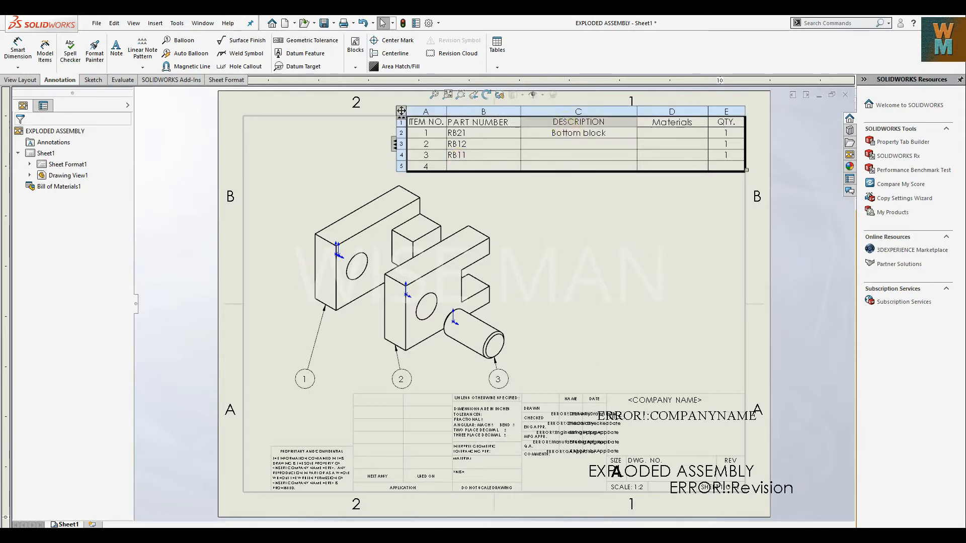
{"action": "double_click", "coordinate": [563, 124]}
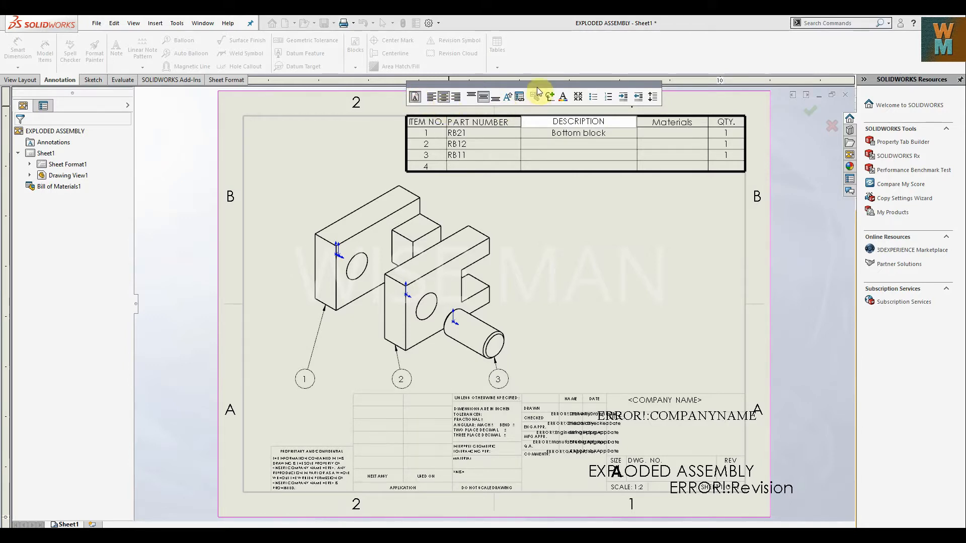
{"action": "left_click_drag", "start_coordinate": [550, 84], "coordinate": [587, 187]}
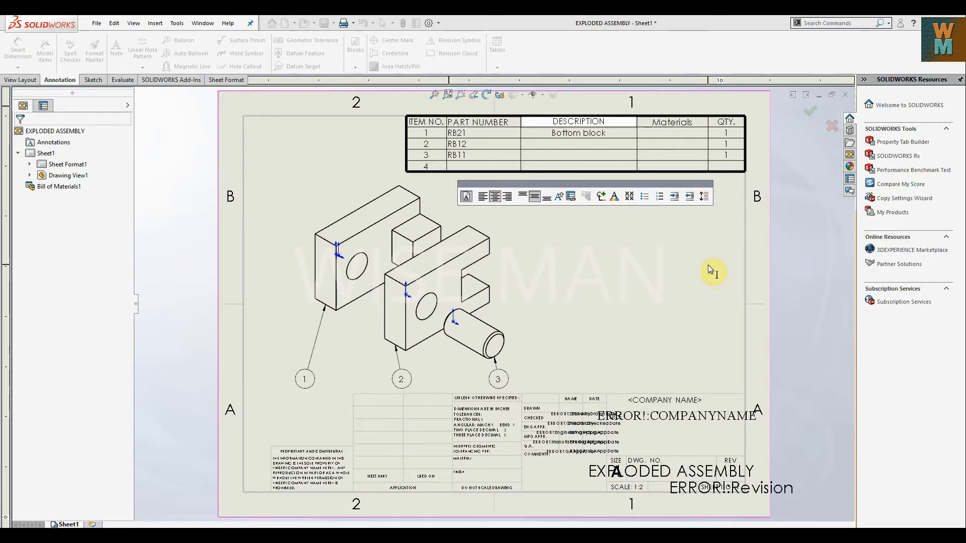
{"action": "left_click", "coordinate": [627, 246]}
In the sheet format, clear the ERROR!:COMPANYNAME note and delete the EXPLODED ASSEMBLY note from the title block.
{"action": "left_click", "coordinate": [681, 472]}
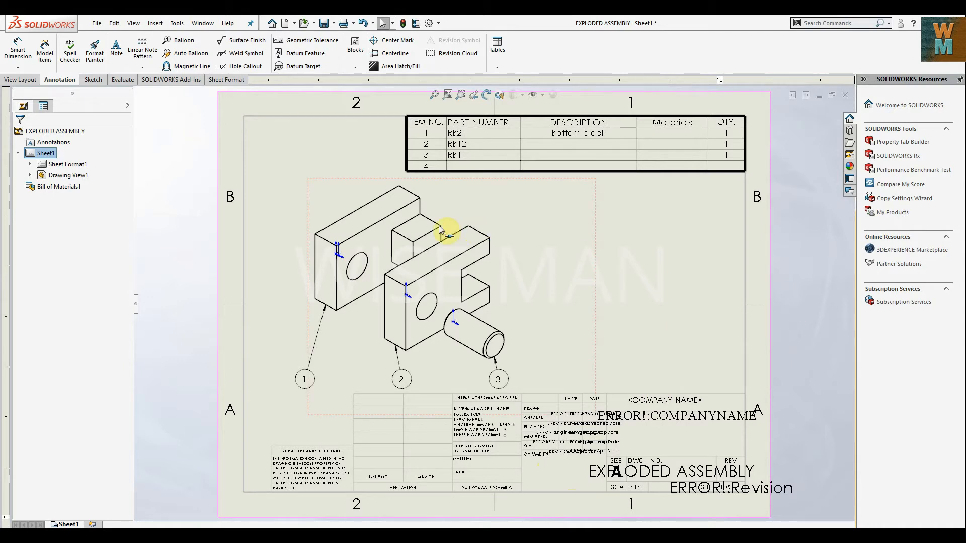
{"action": "left_click", "coordinate": [228, 79]}
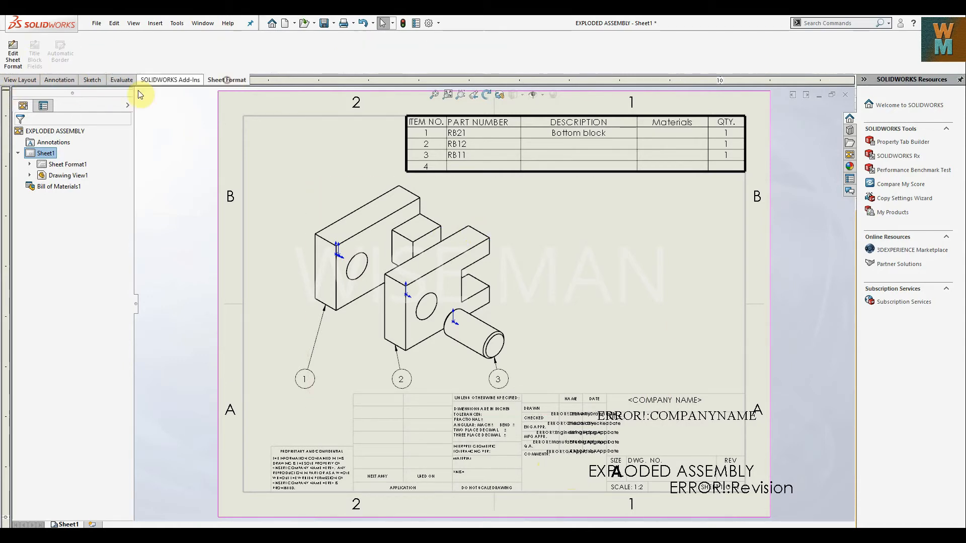
{"action": "left_click", "coordinate": [13, 55]}
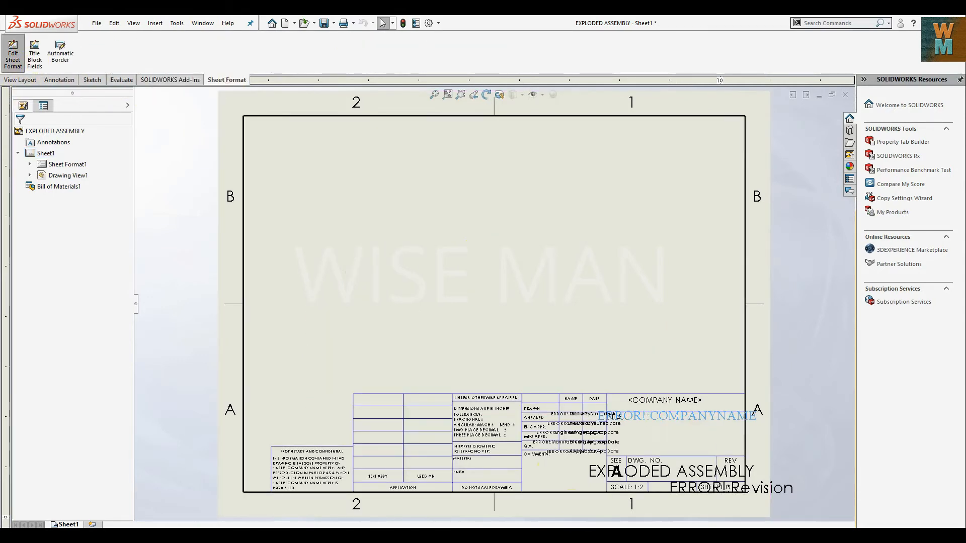
{"action": "double_click", "coordinate": [680, 420]}
{"action": "key", "text": "BackSpace"}
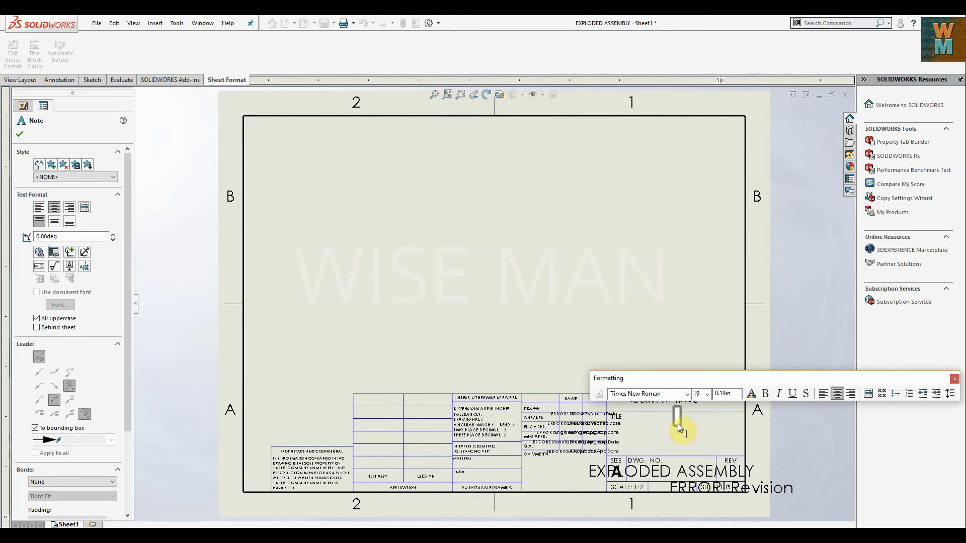
{"action": "left_click", "coordinate": [687, 480]}
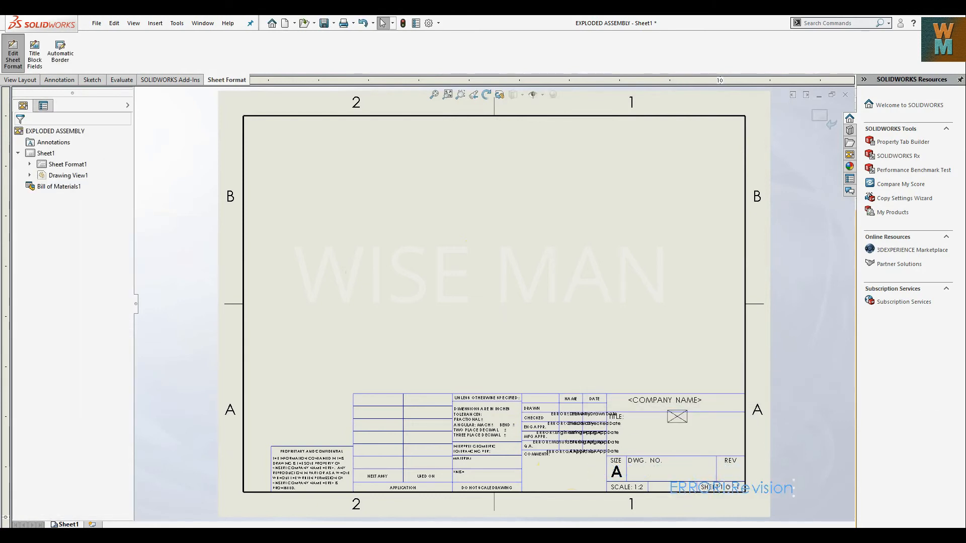
Replace the revision note's text with AMB23, move it into the DWG. NO. box, and leave sheet format editing.
{"action": "double_click", "coordinate": [731, 490]}
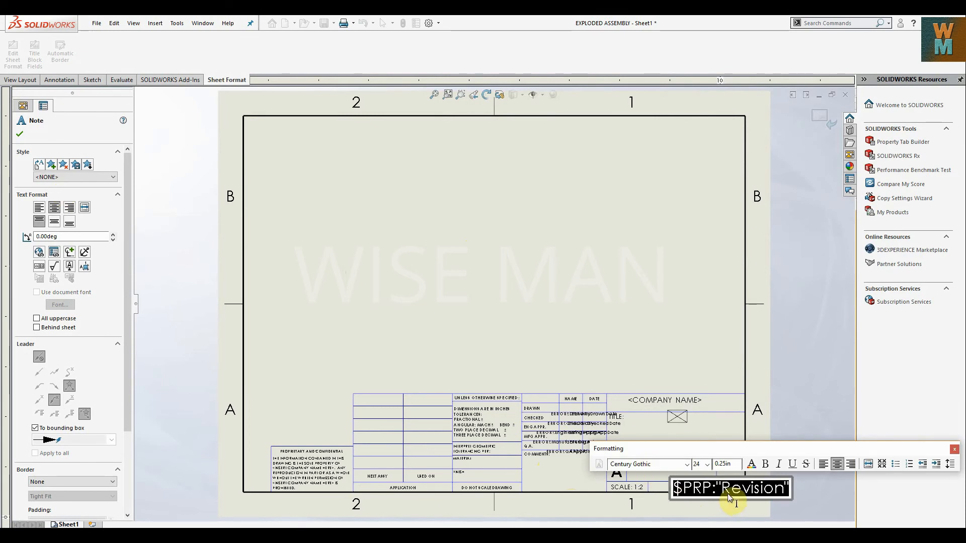
{"action": "type", "text": "AMB23"}
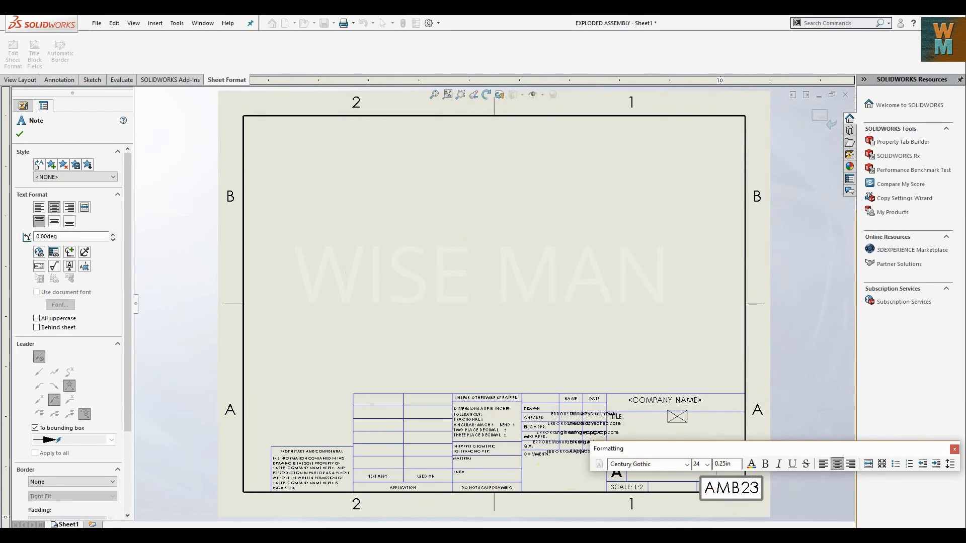
{"action": "left_click", "coordinate": [724, 486]}
{"action": "left_click_drag", "start_coordinate": [715, 487], "coordinate": [671, 474]}
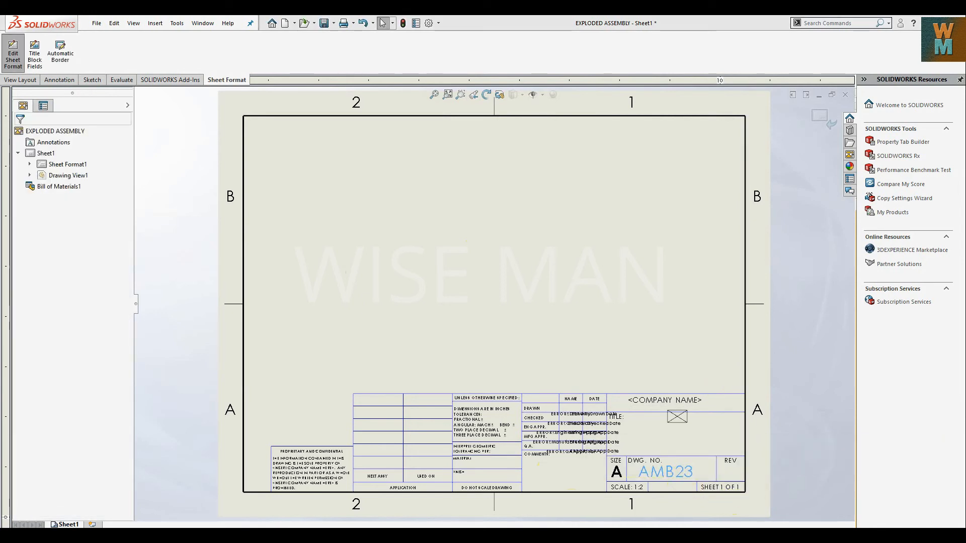
{"action": "left_click", "coordinate": [104, 112]}
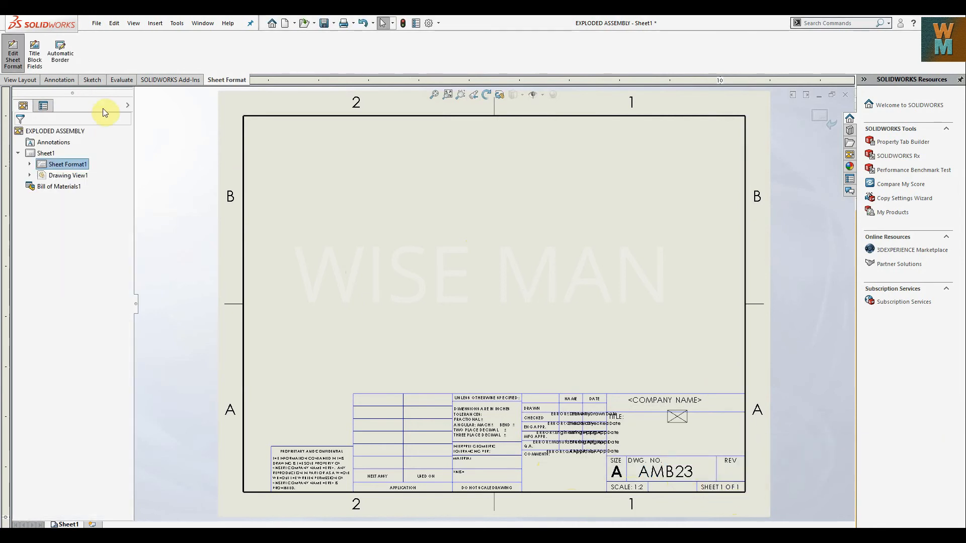
{"action": "left_click", "coordinate": [820, 117]}
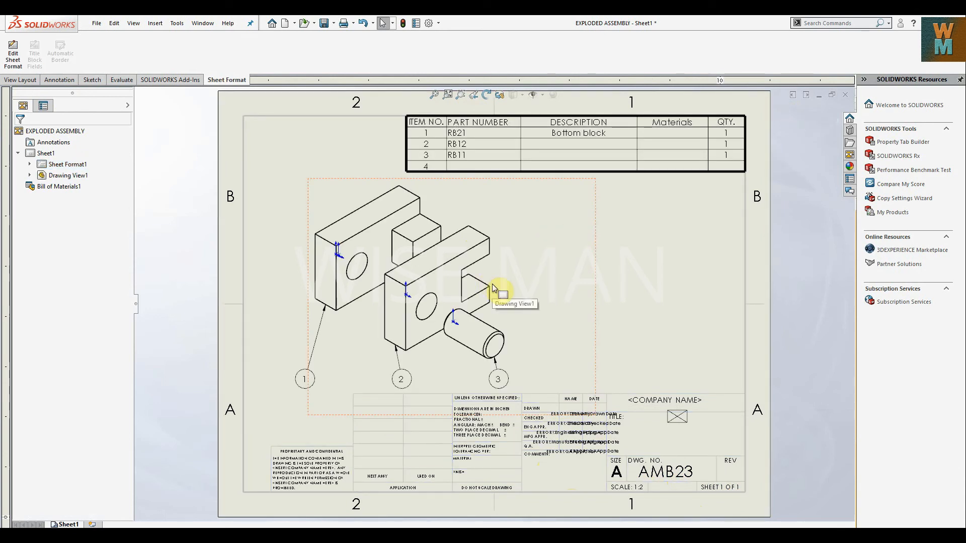